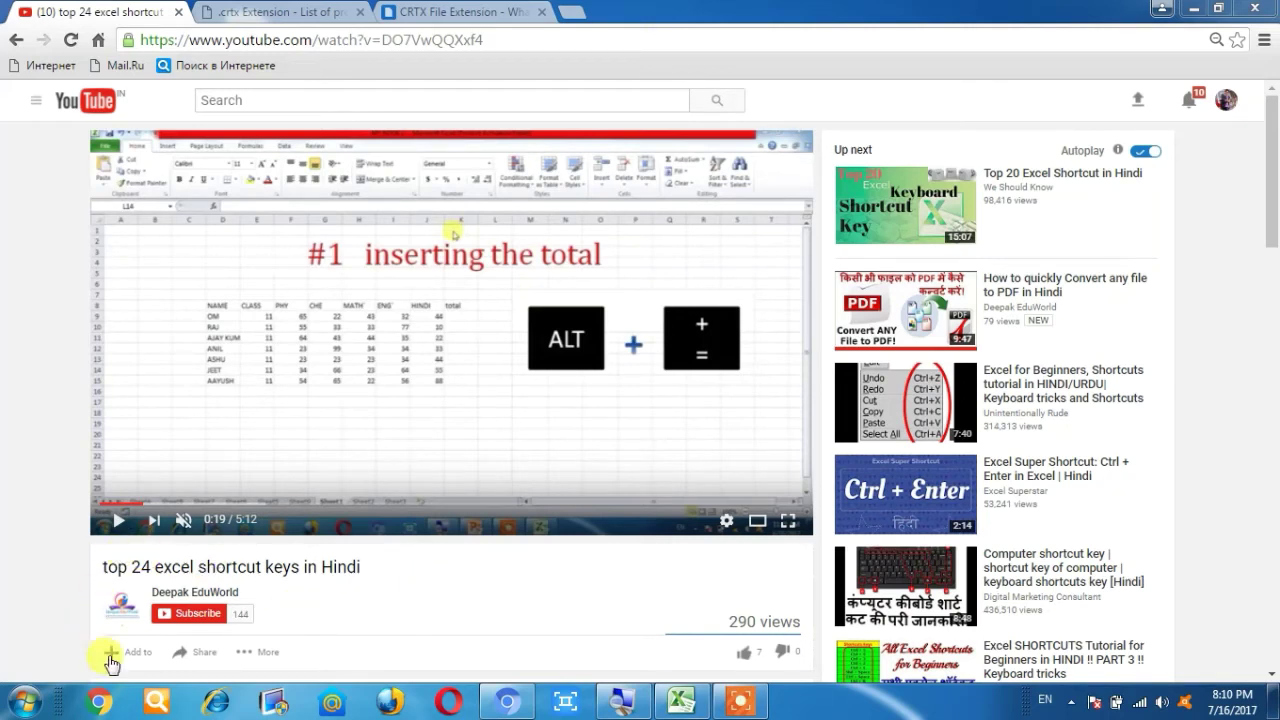
Subscribe to the 'top 24 excel shortcut keys in Hindi' channel and enable all its notifications
click(185, 622)
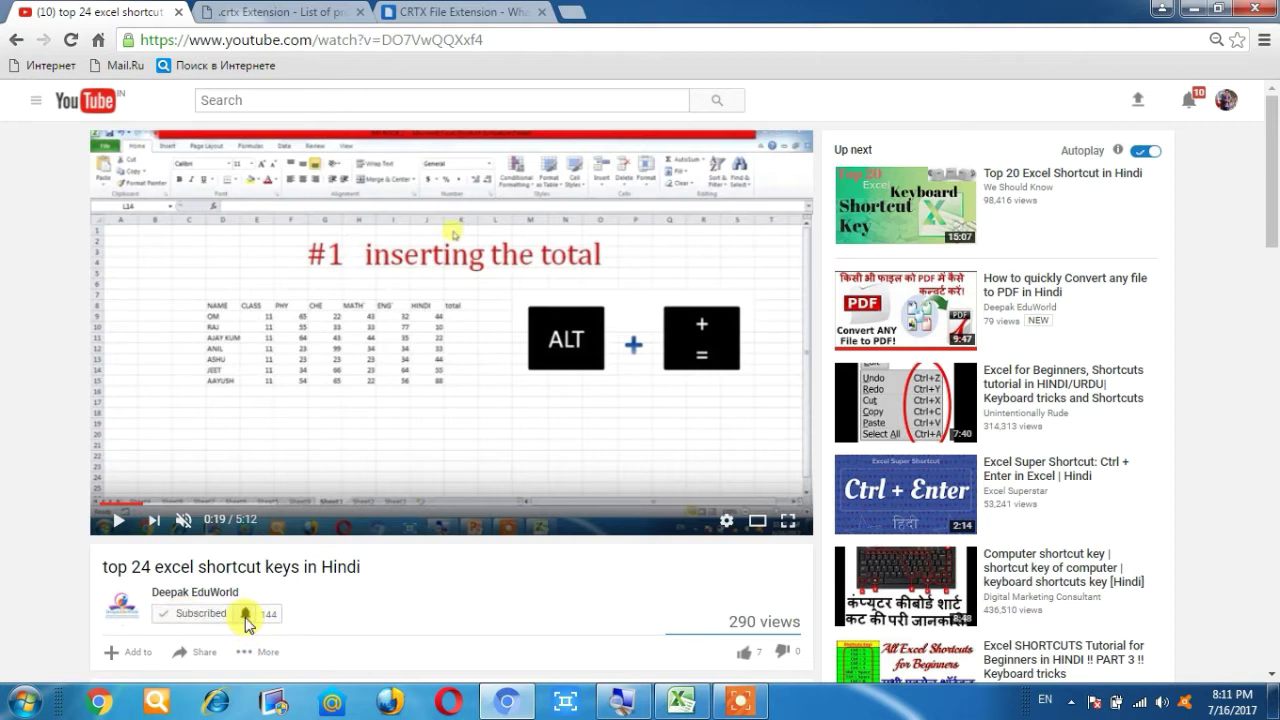
click(246, 616)
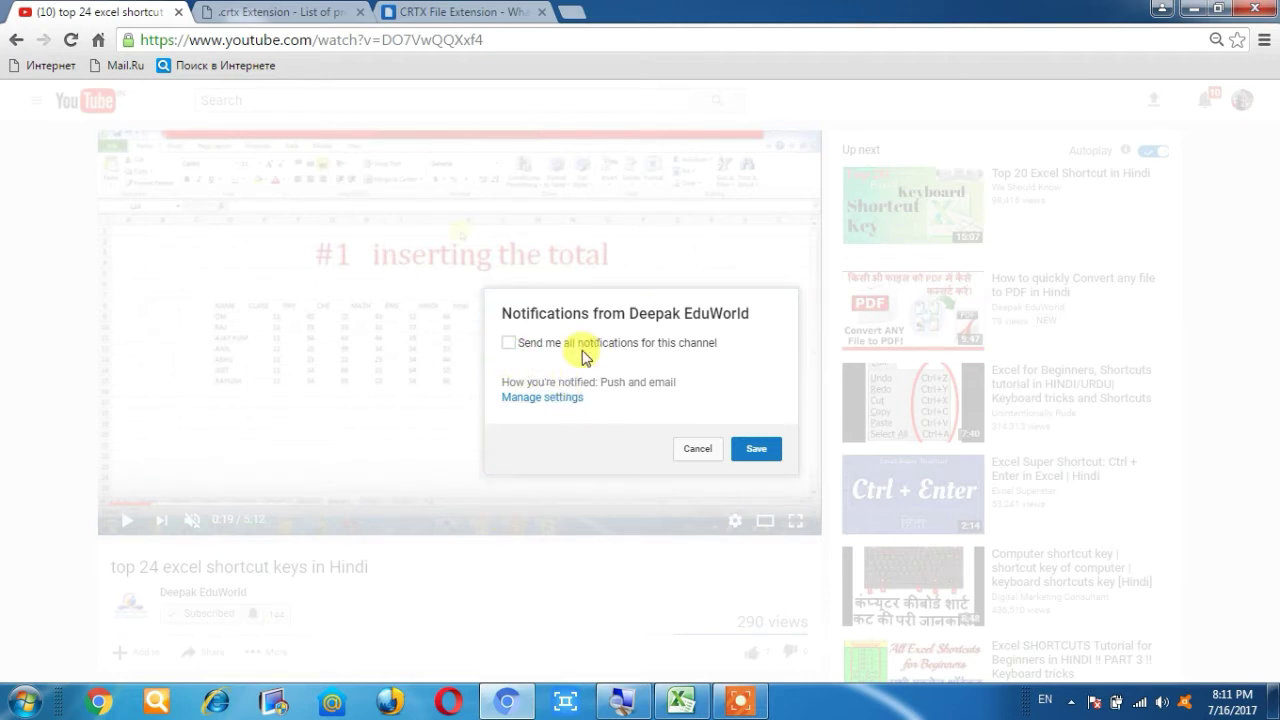
click(509, 344)
click(755, 455)
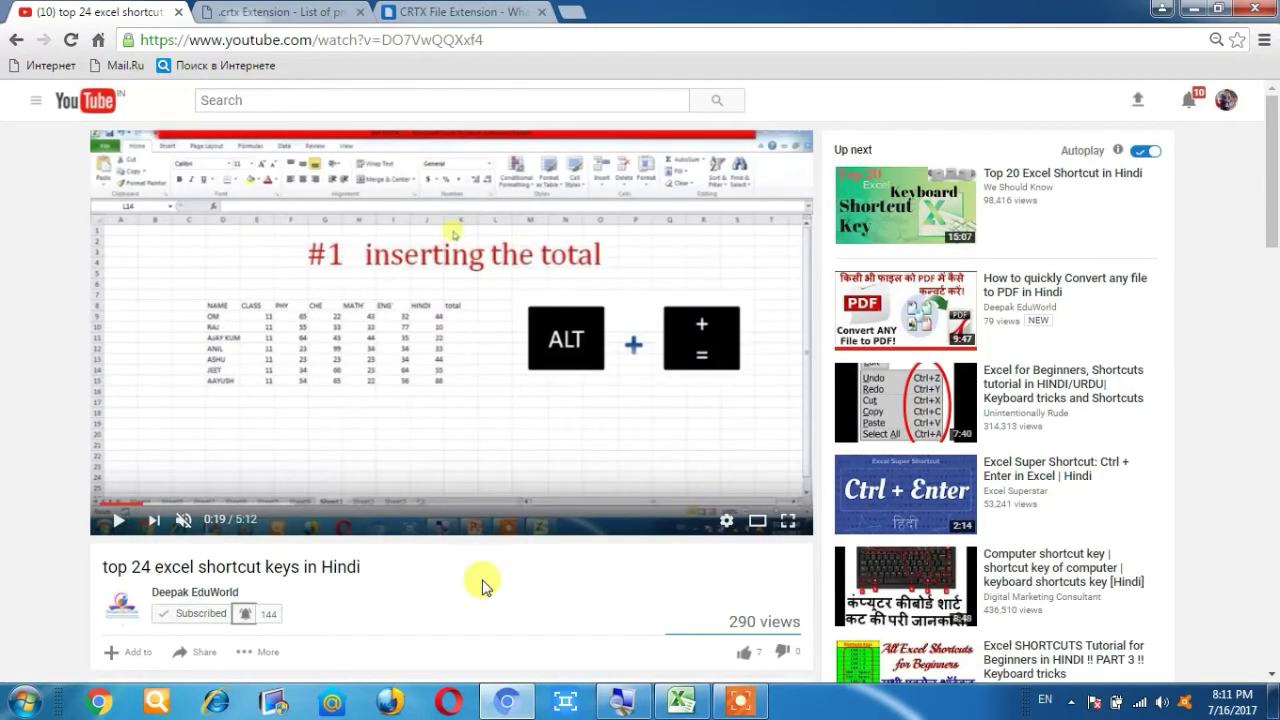
scroll(481, 586, down, 1)
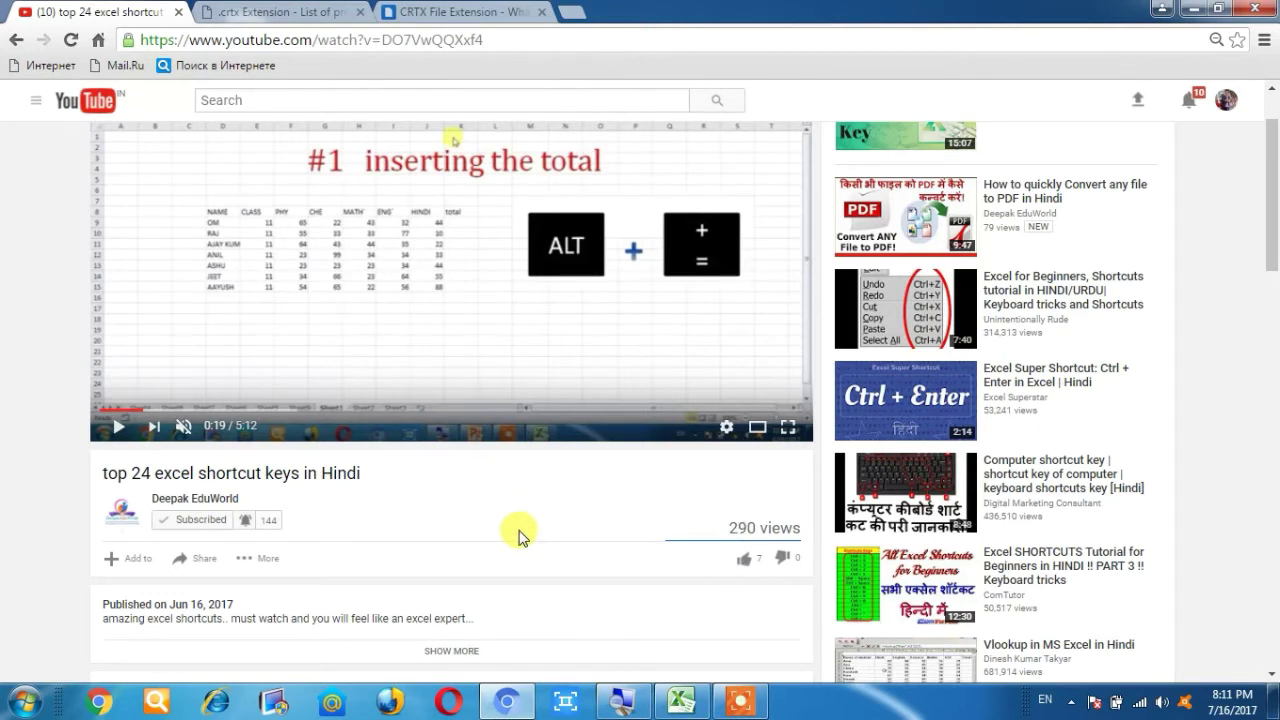
scroll(519, 537, down, 2)
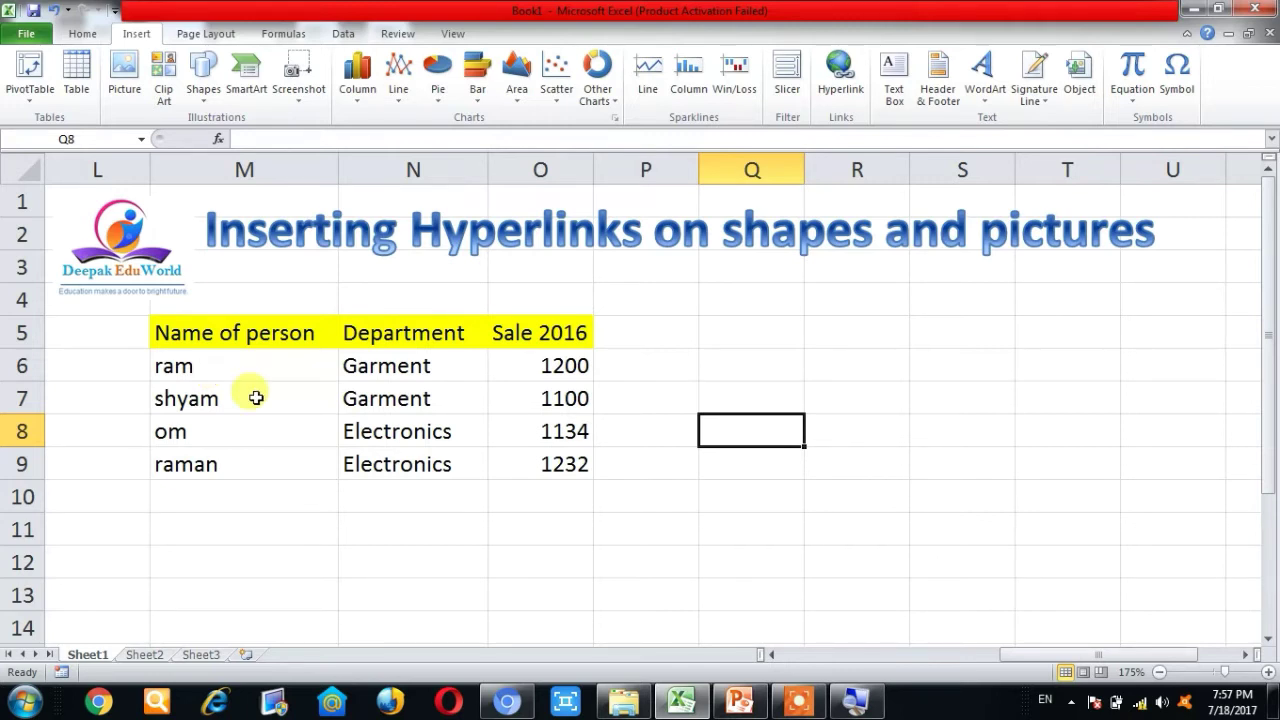
Click through the table's name cells and end with cell M6 (ram) selected
click(580, 428)
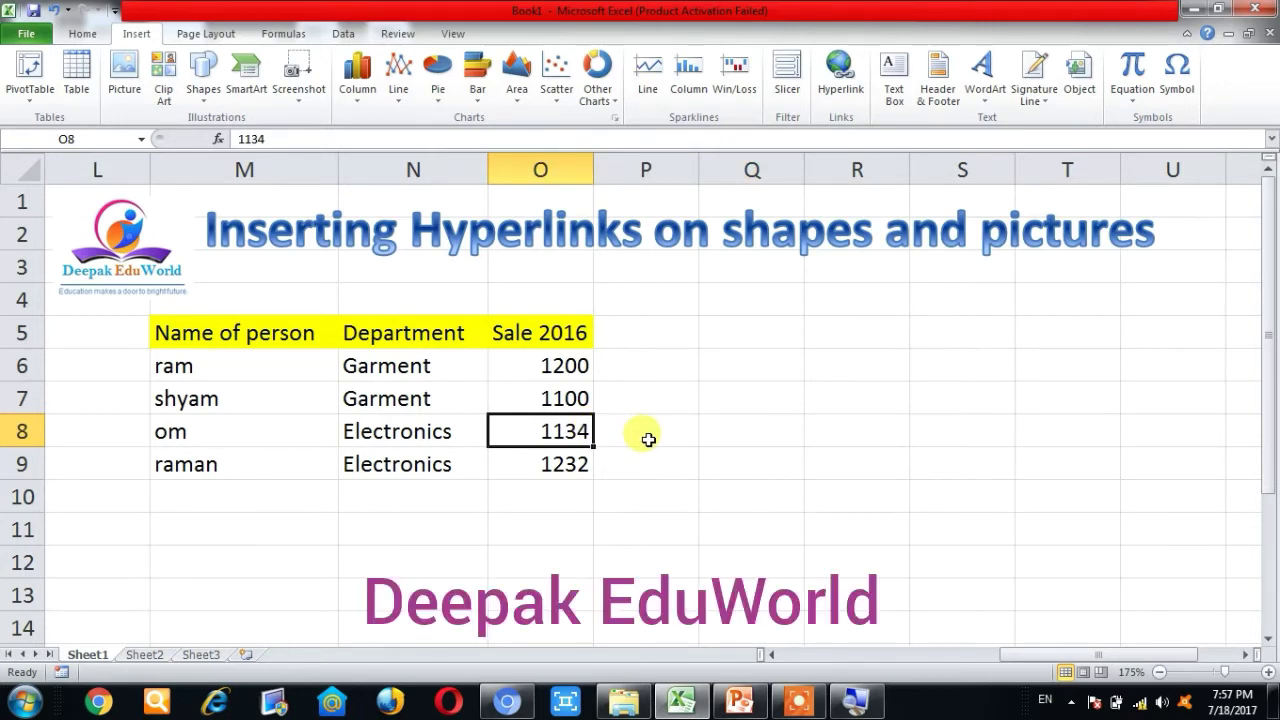
click(578, 494)
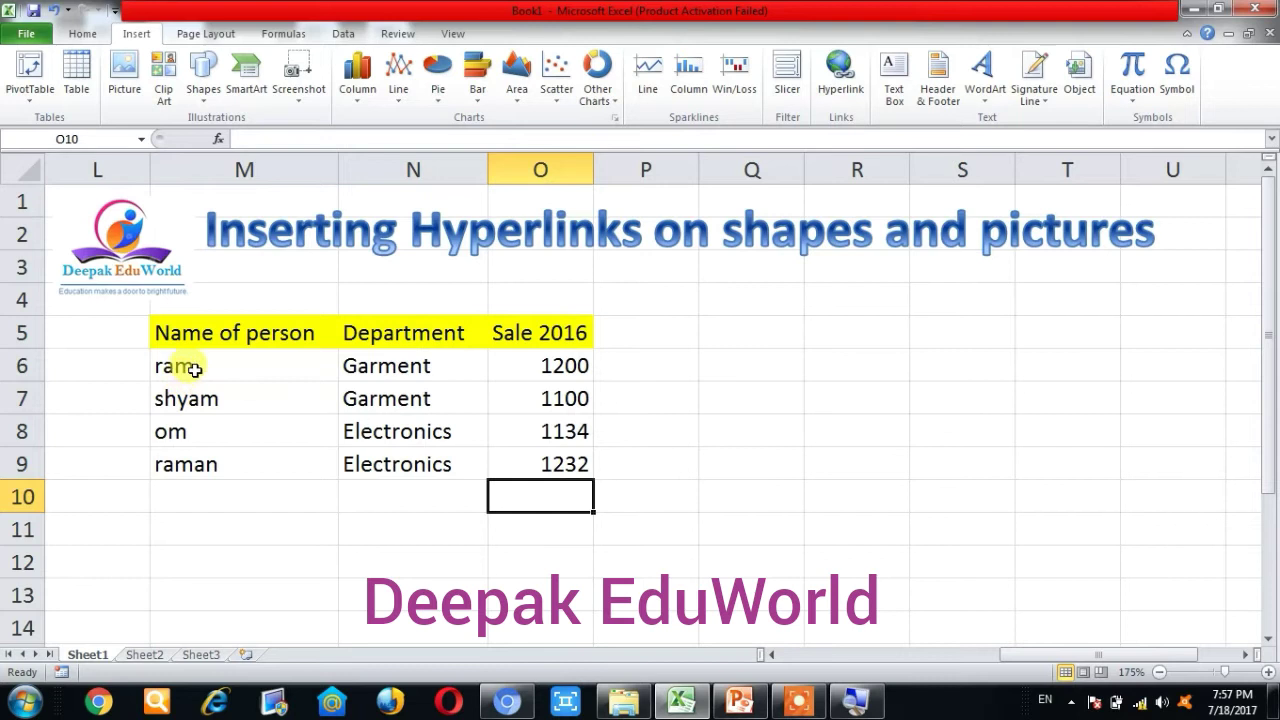
click(212, 400)
click(198, 424)
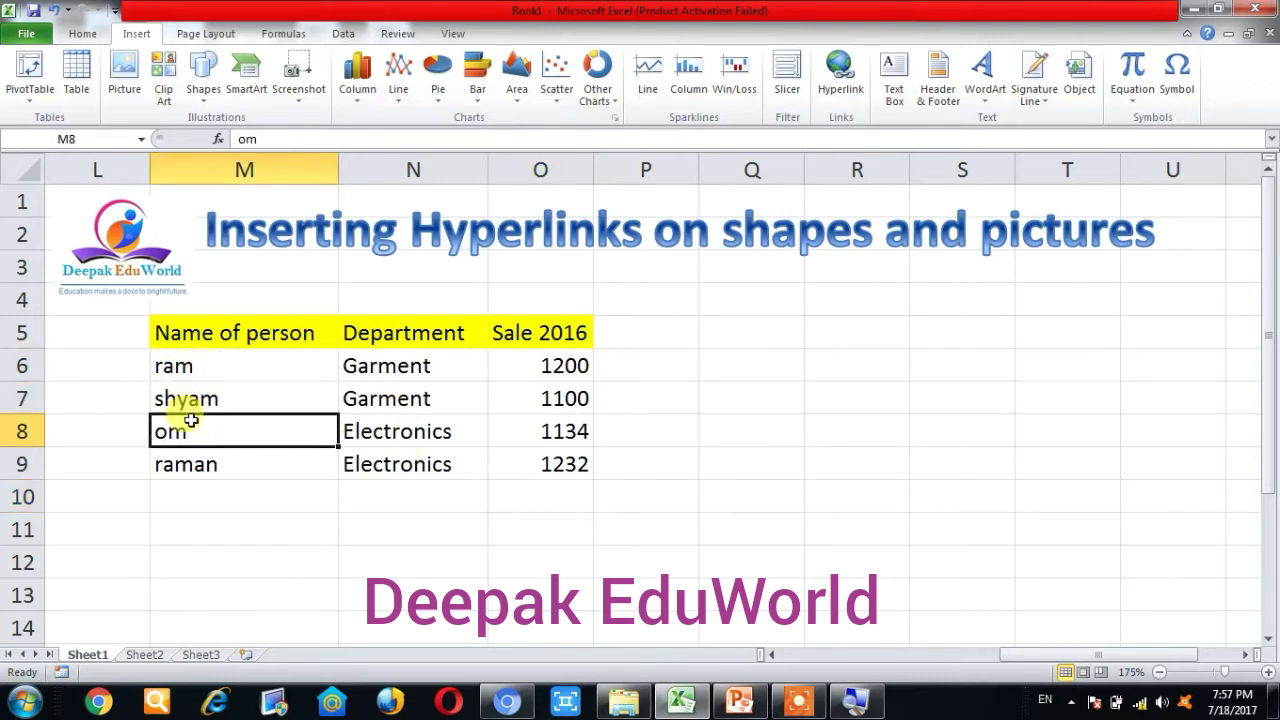
click(217, 376)
click(210, 401)
click(214, 372)
click(211, 405)
click(216, 431)
click(208, 373)
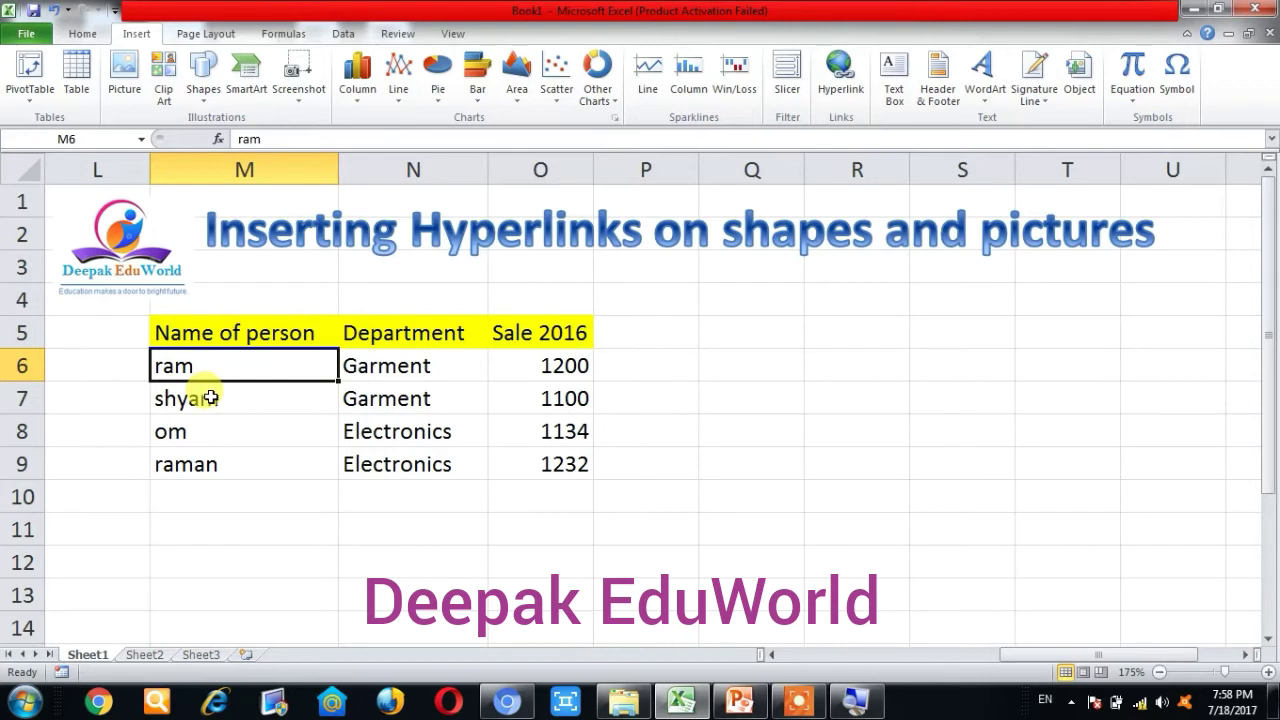
click(222, 433)
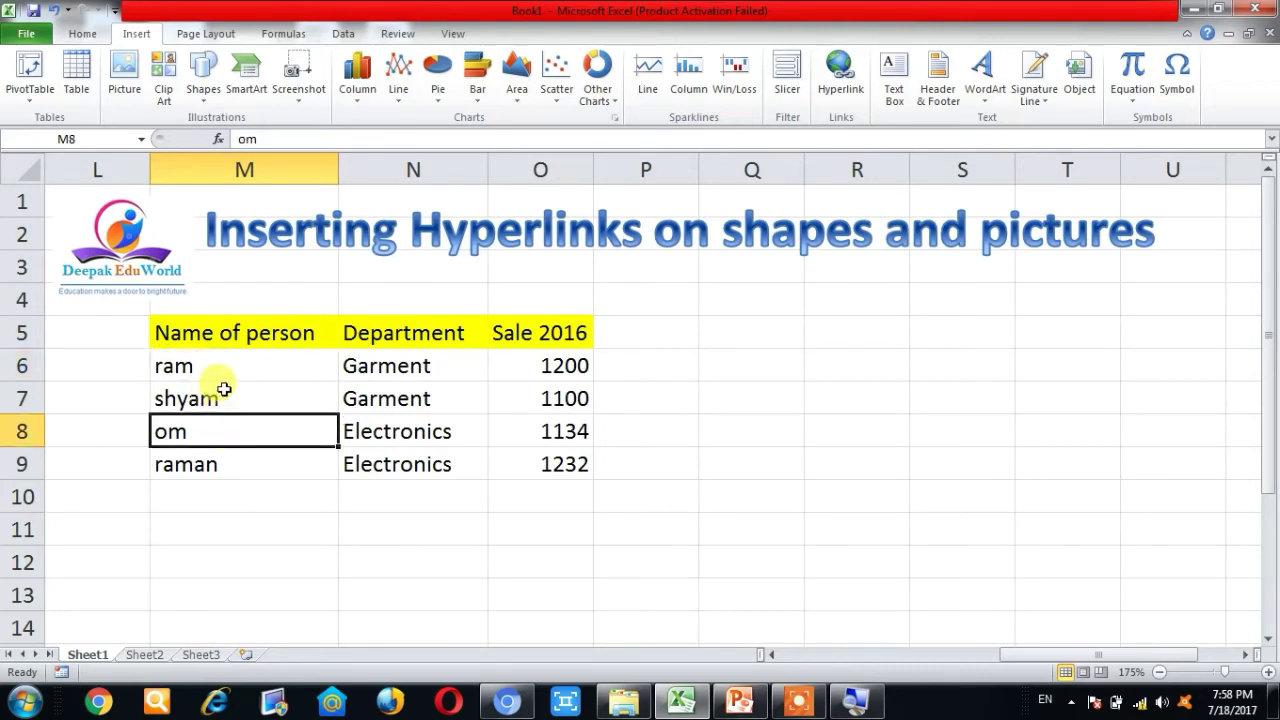
click(222, 376)
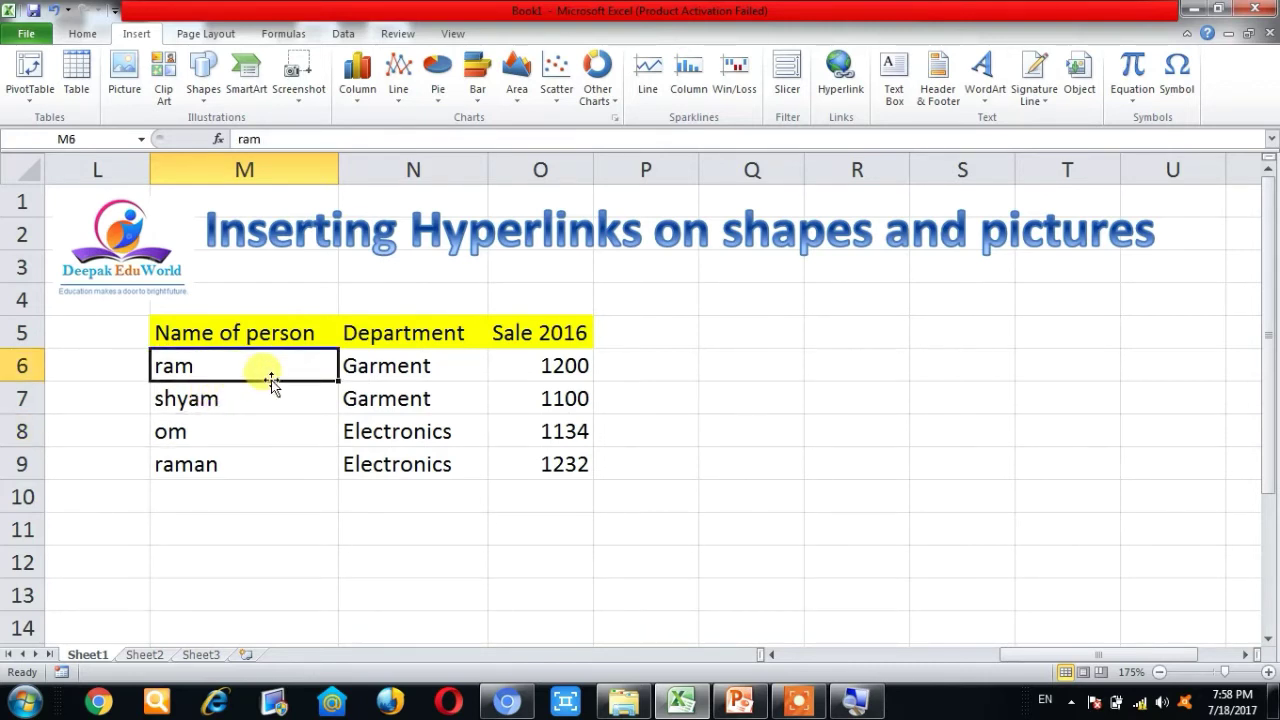
Hyperlink the name ram in M6 to the Desktop's banners folder
click(845, 97)
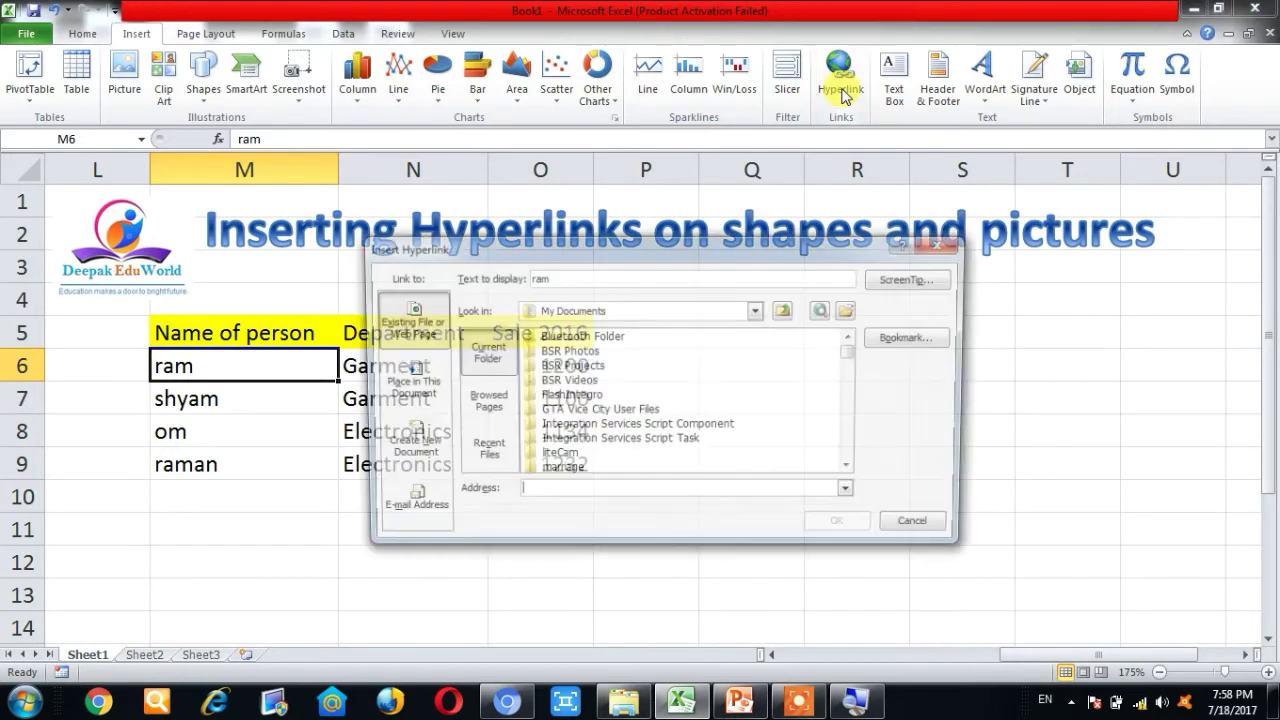
click(757, 313)
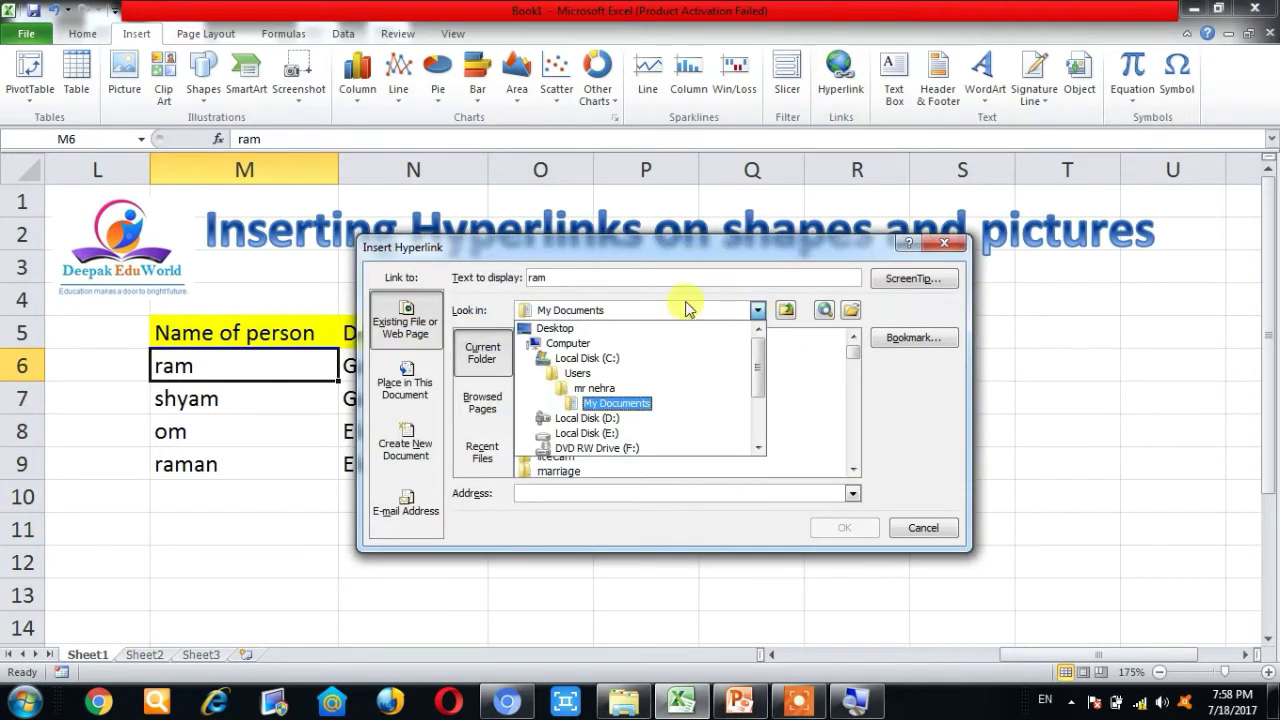
click(572, 330)
click(567, 397)
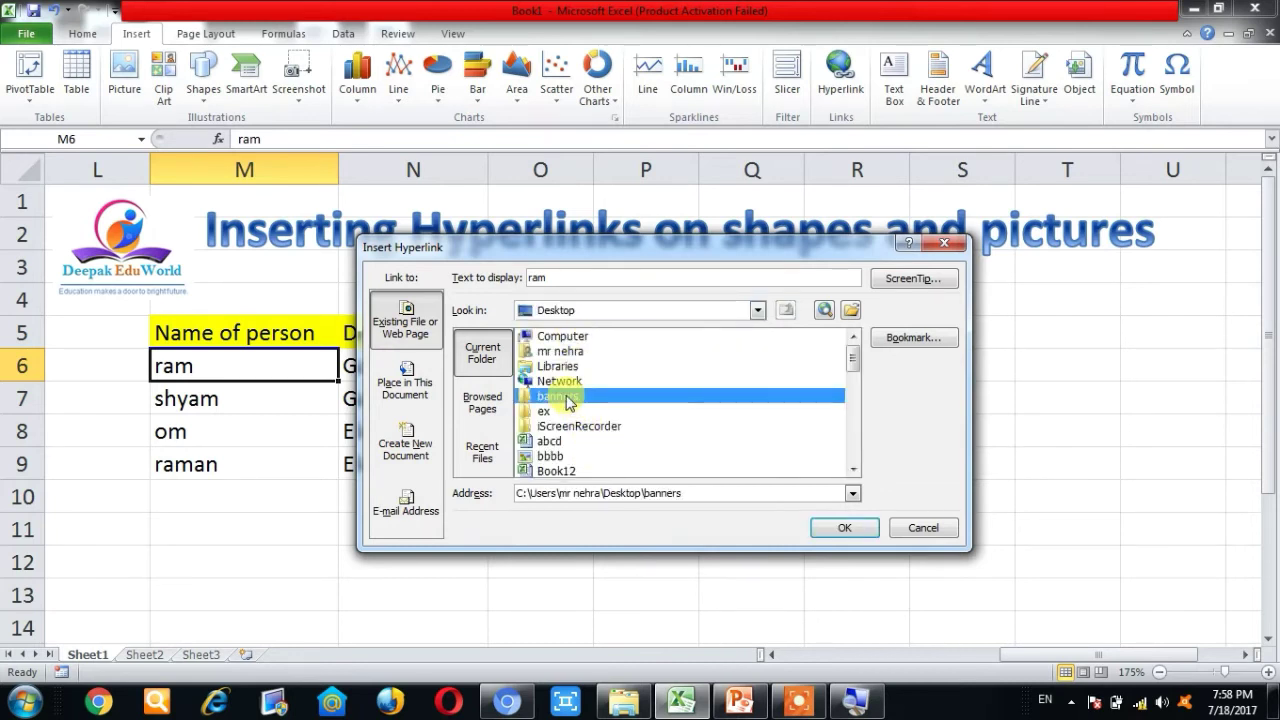
click(829, 527)
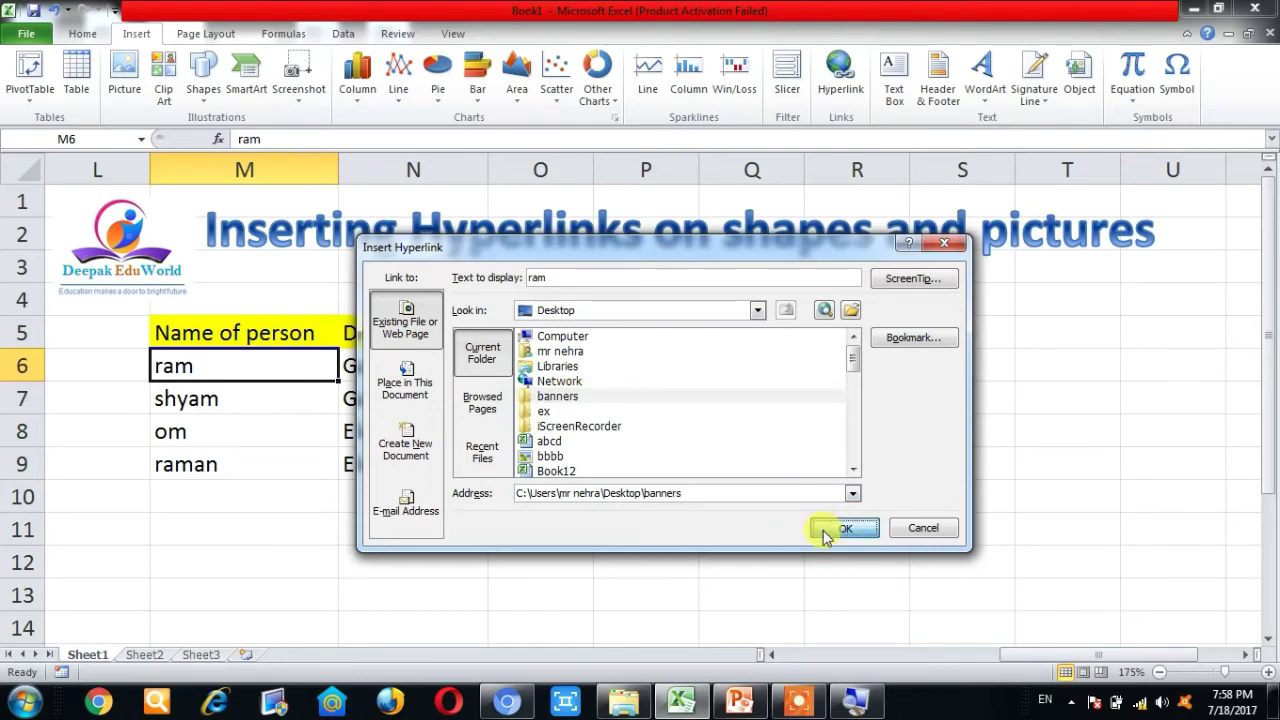
click(262, 526)
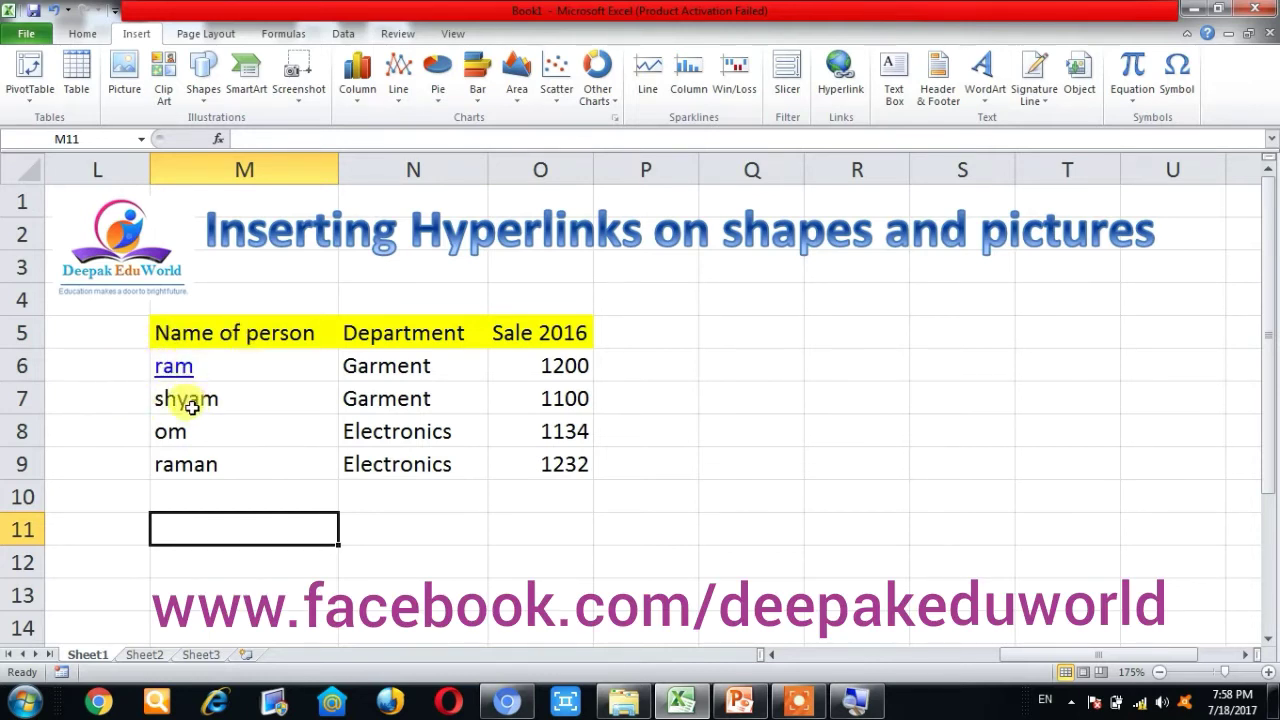
mouse_move(175, 381)
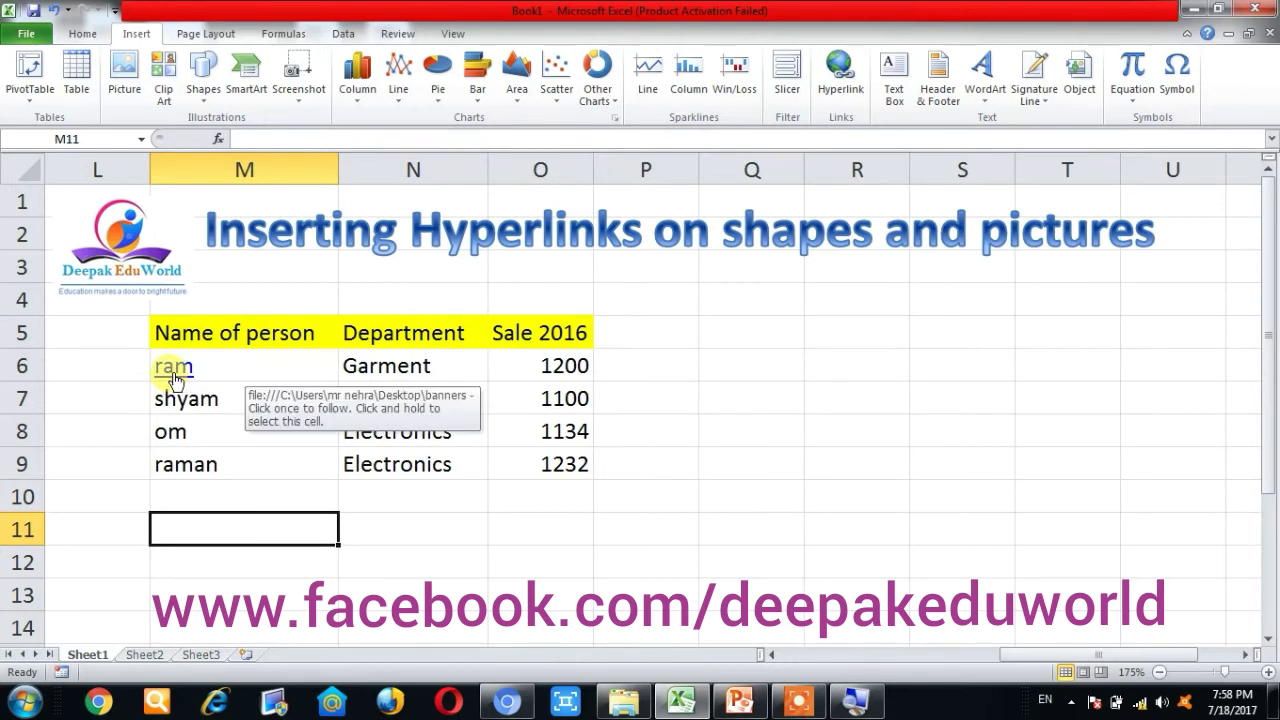
click(175, 378)
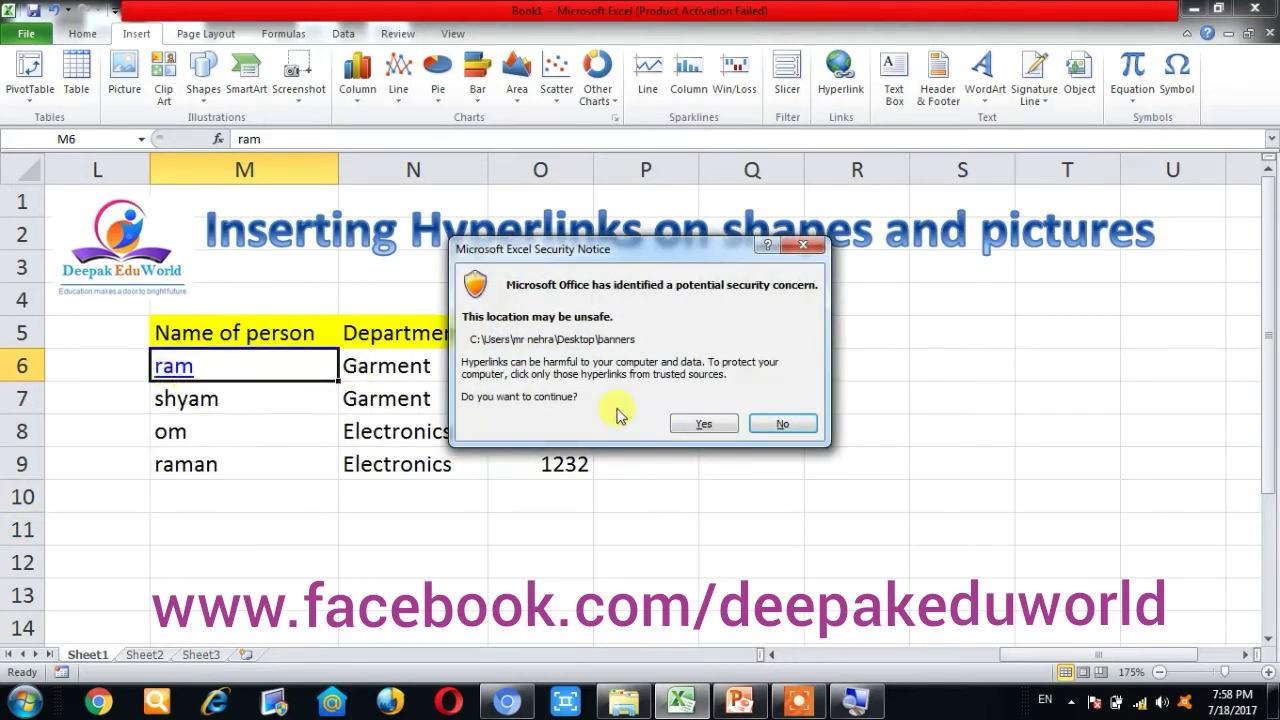
click(689, 425)
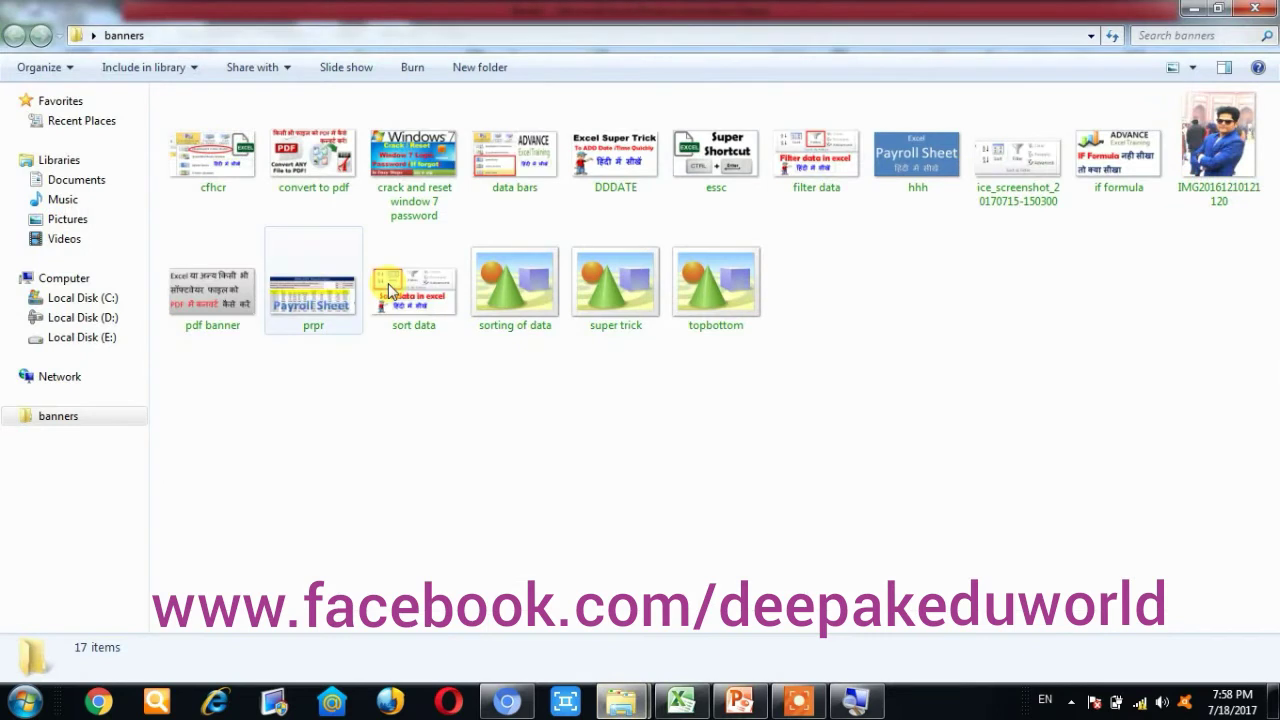
click(1260, 8)
click(374, 452)
click(264, 366)
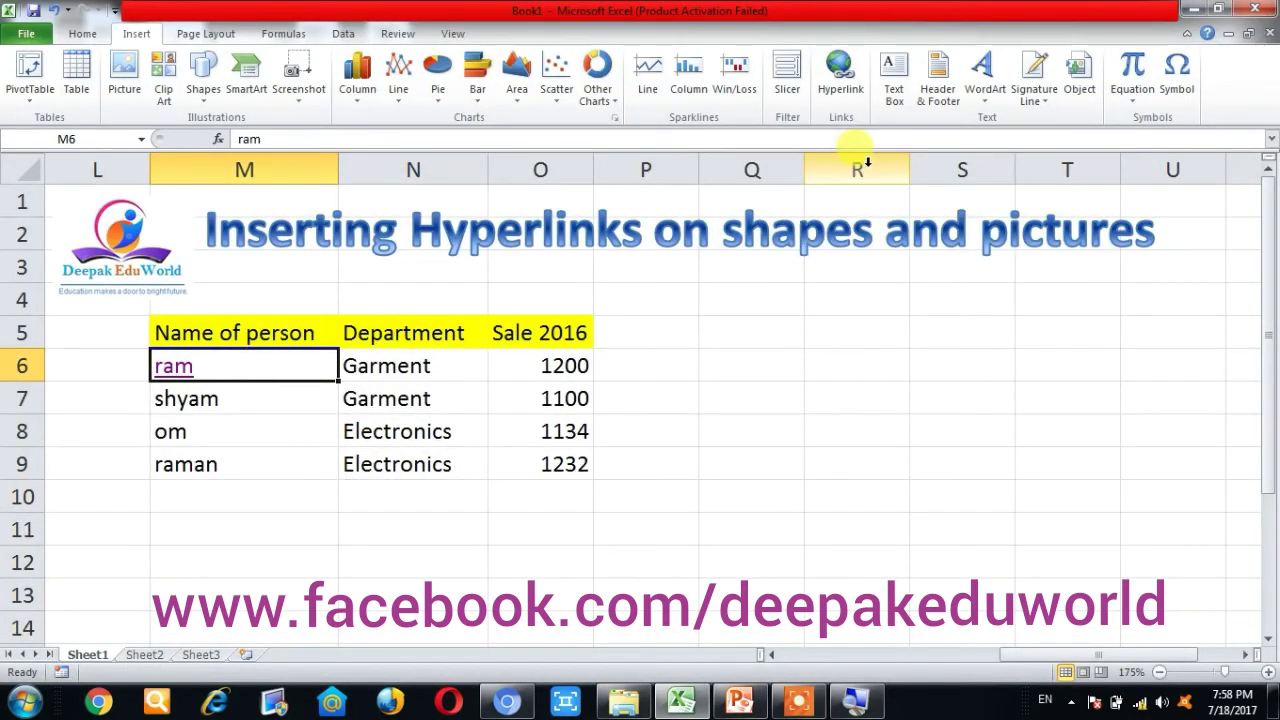
Remove the hyperlink from the name ram
click(840, 72)
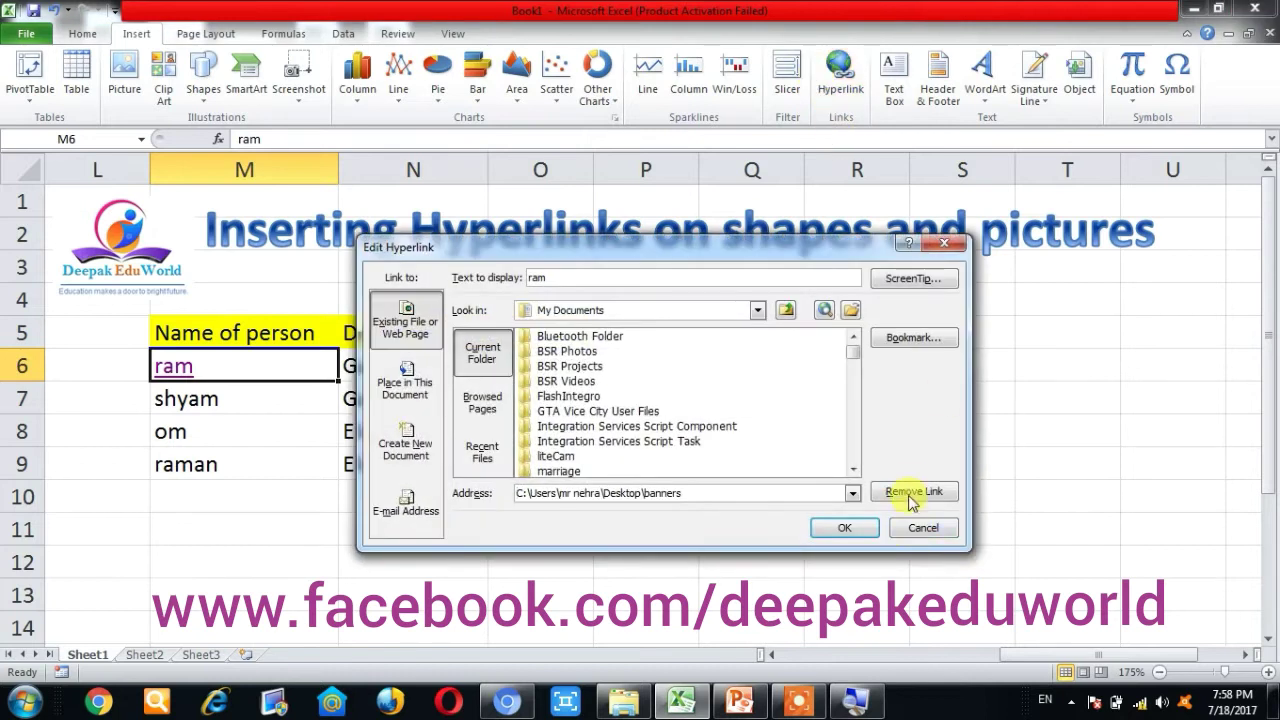
click(910, 492)
click(422, 460)
click(686, 428)
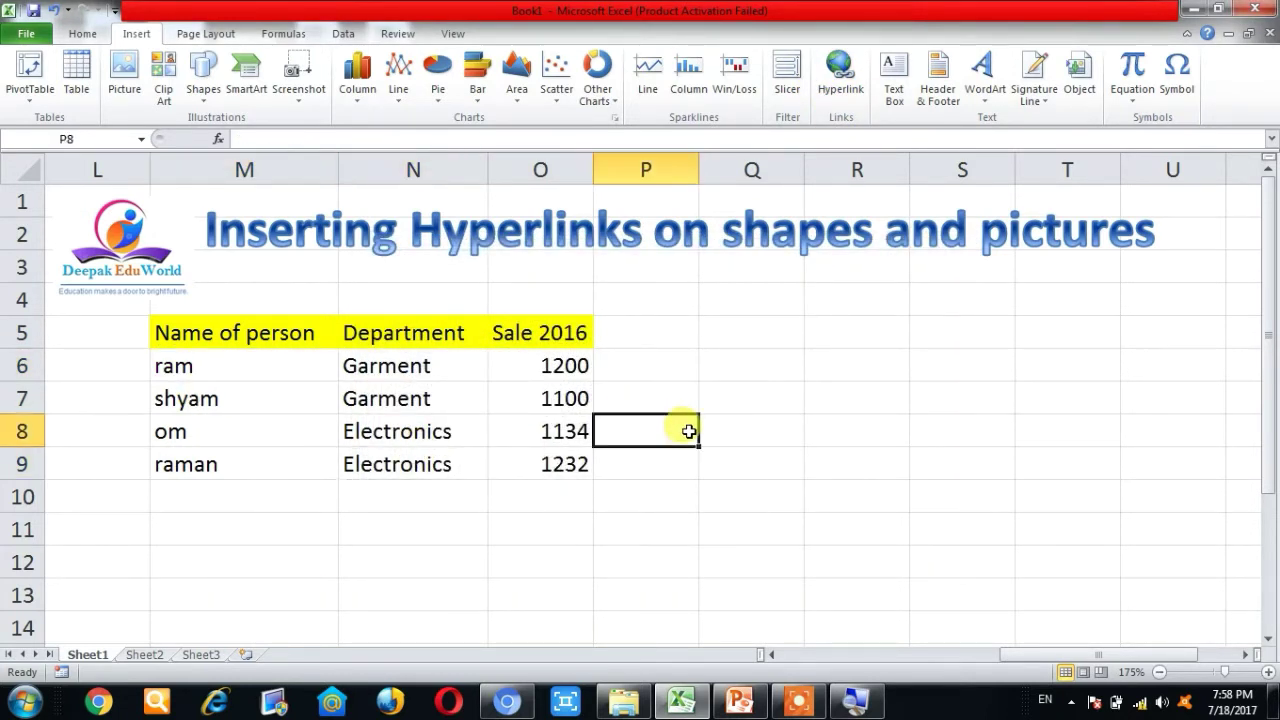
Draw a rectangle right of the table across rows 6–9 and select it
click(201, 105)
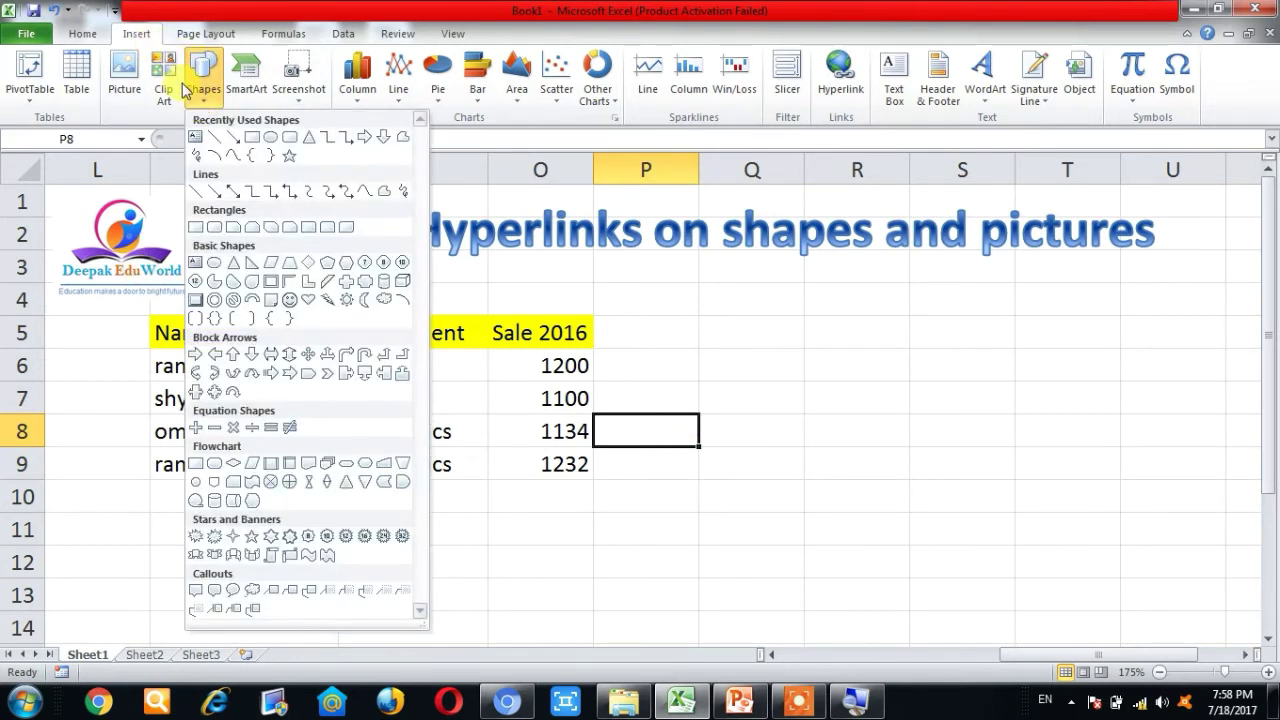
click(252, 136)
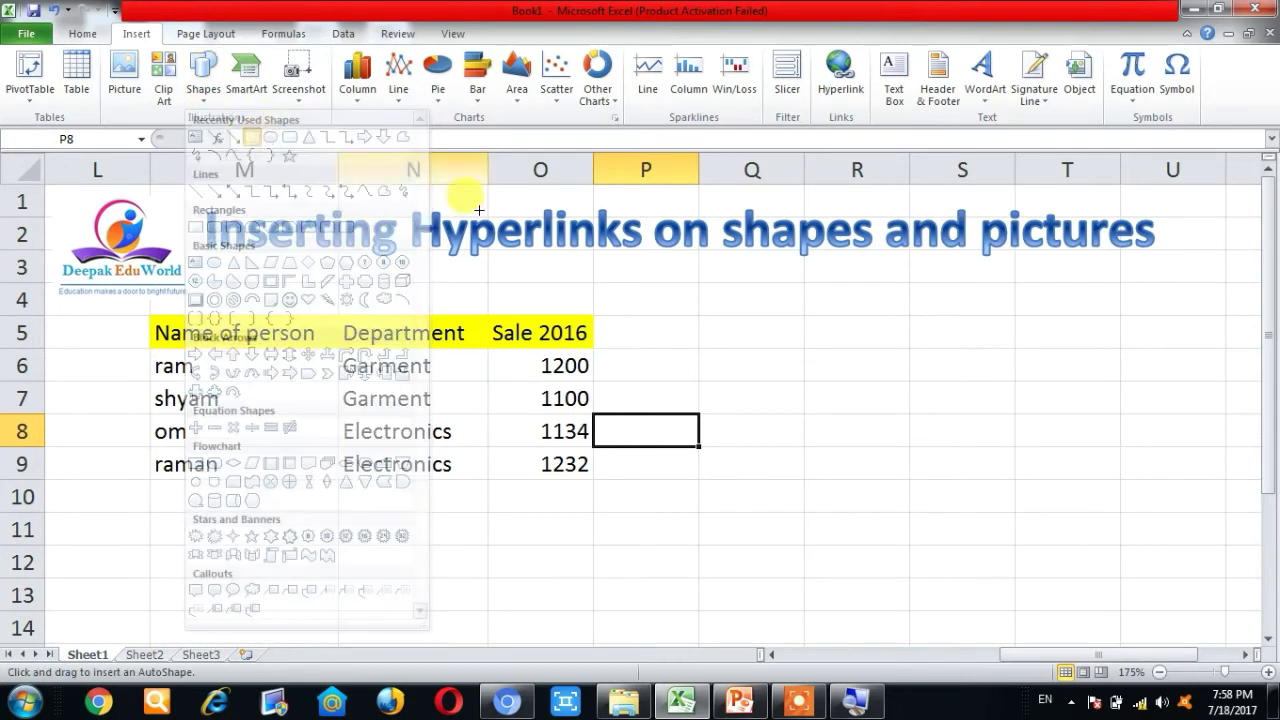
drag(690, 360, 837, 467)
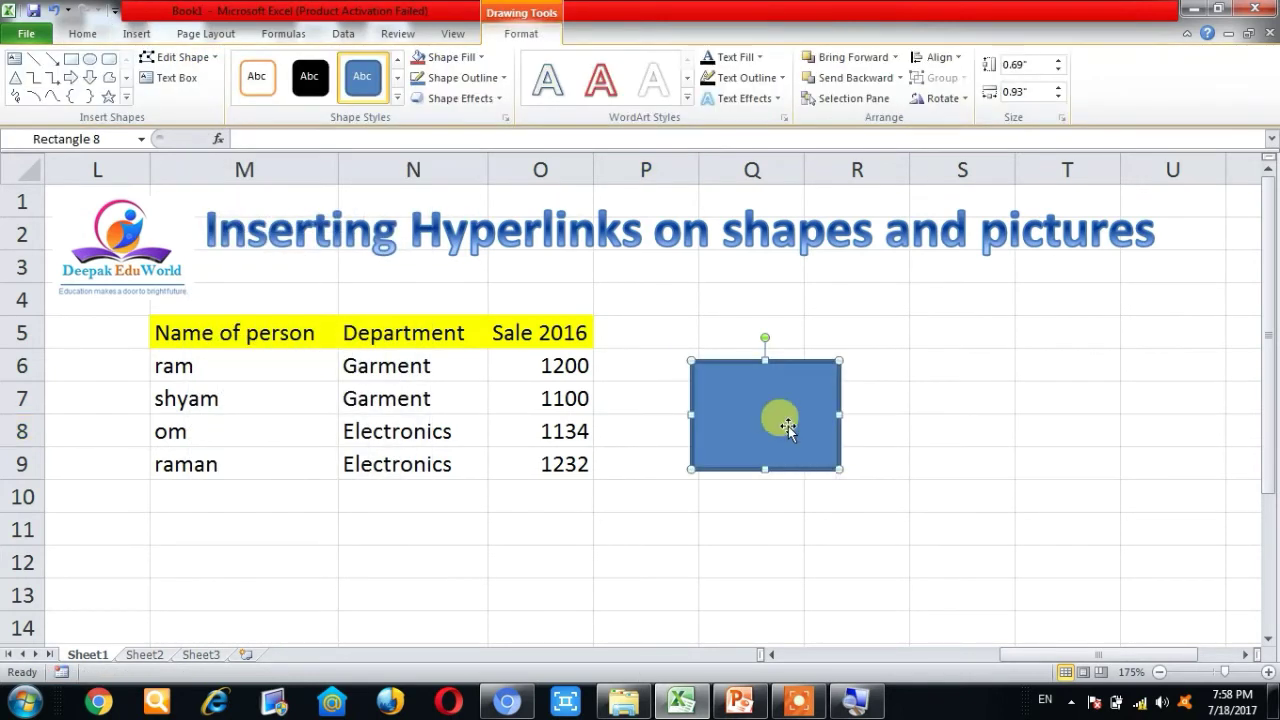
click(986, 495)
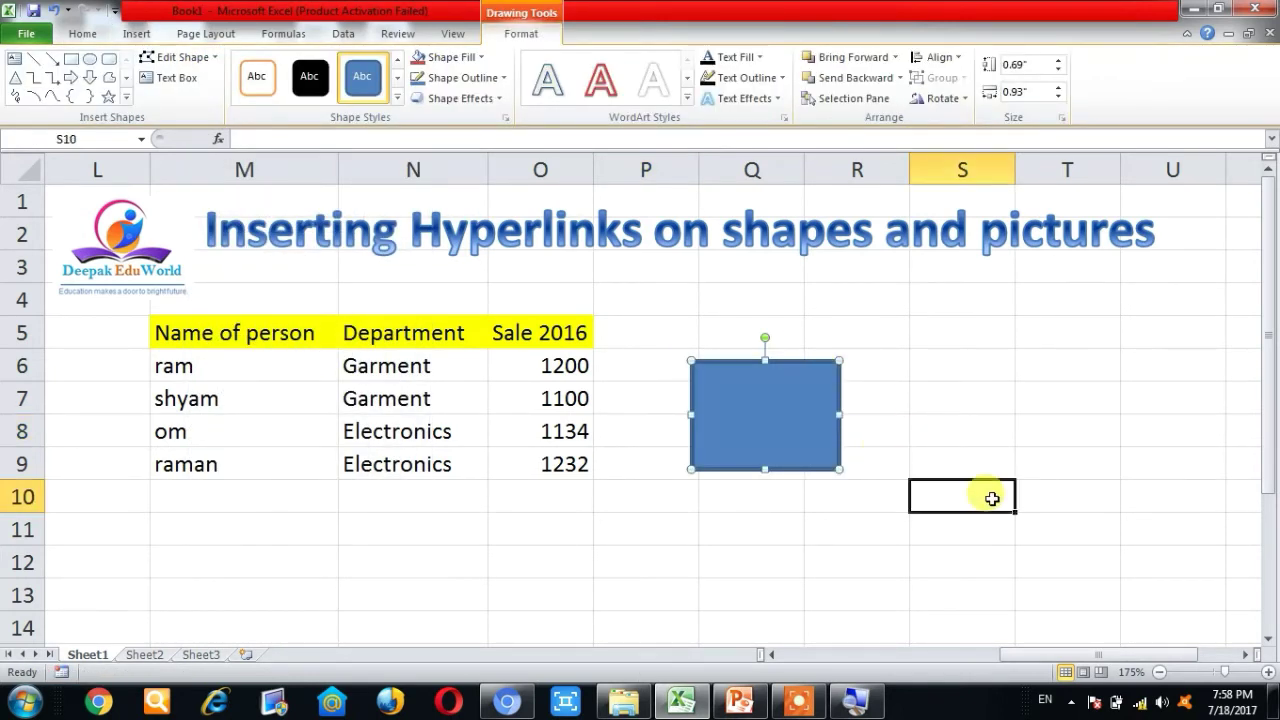
click(766, 420)
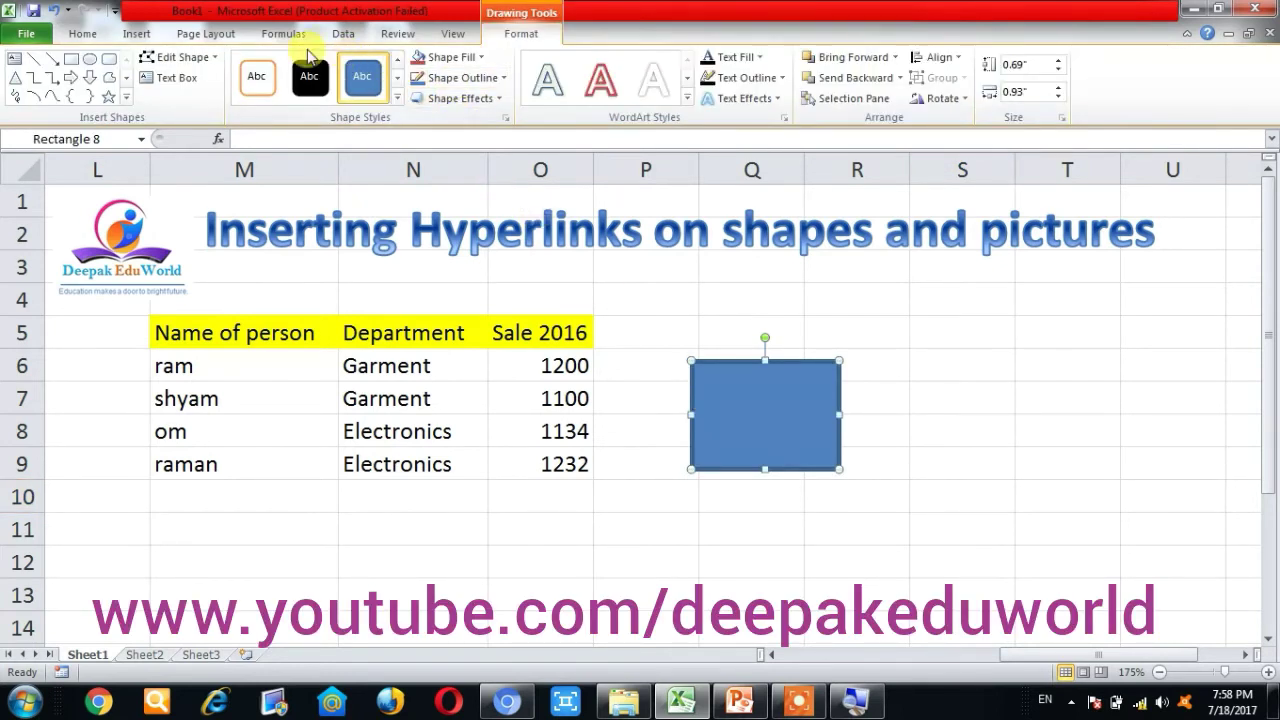
click(137, 33)
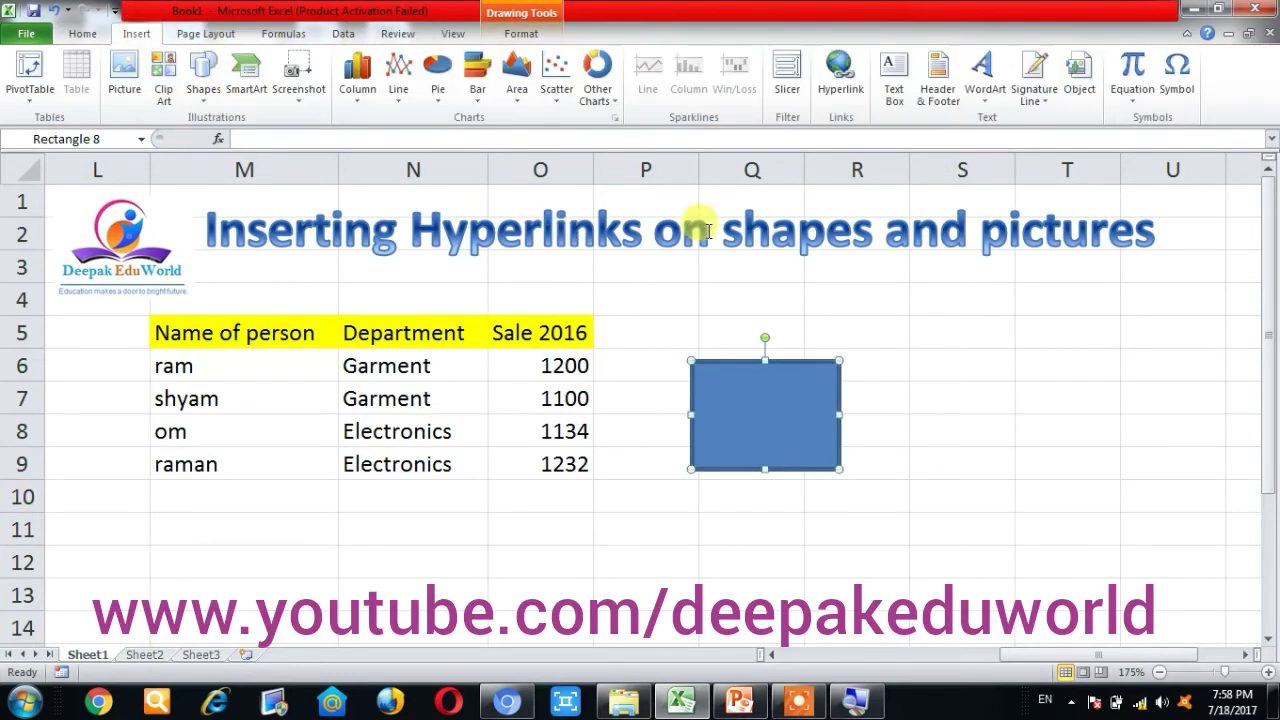
Hyperlink the selected rectangle to Desktop > banners and confirm with OK
click(825, 92)
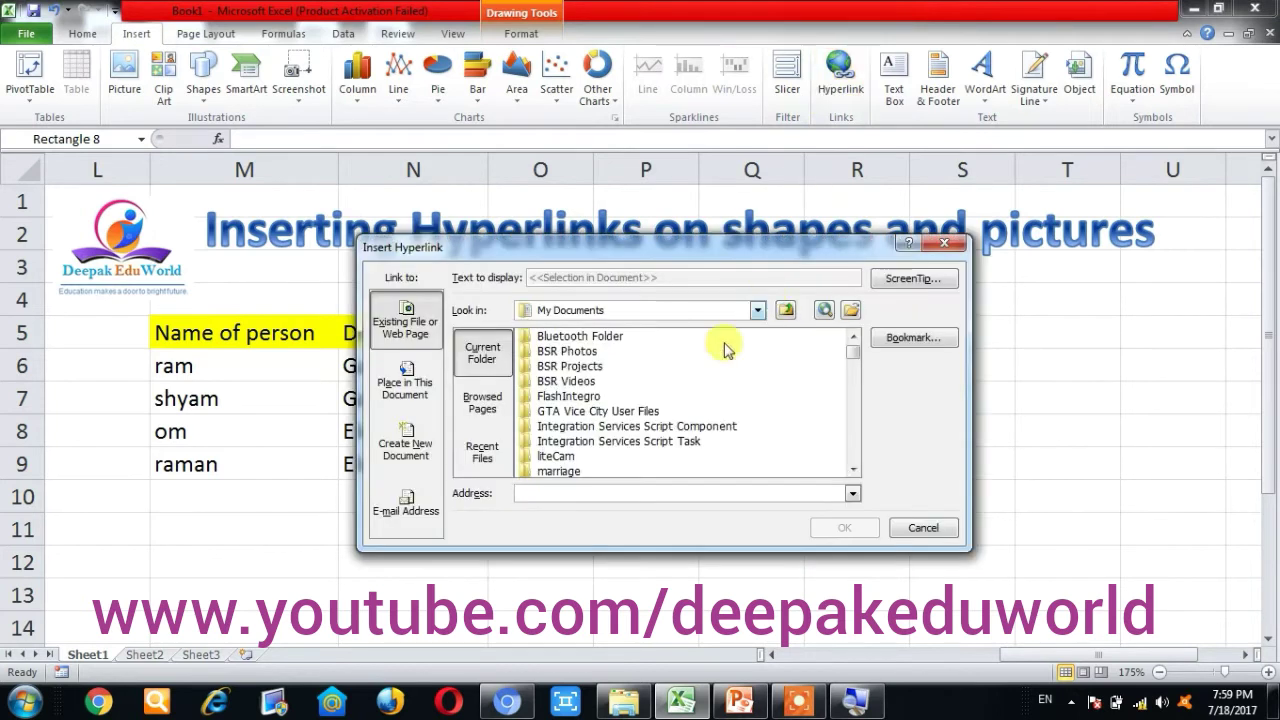
click(590, 411)
scroll(595, 405, down, 5)
scroll(600, 395, up, 5)
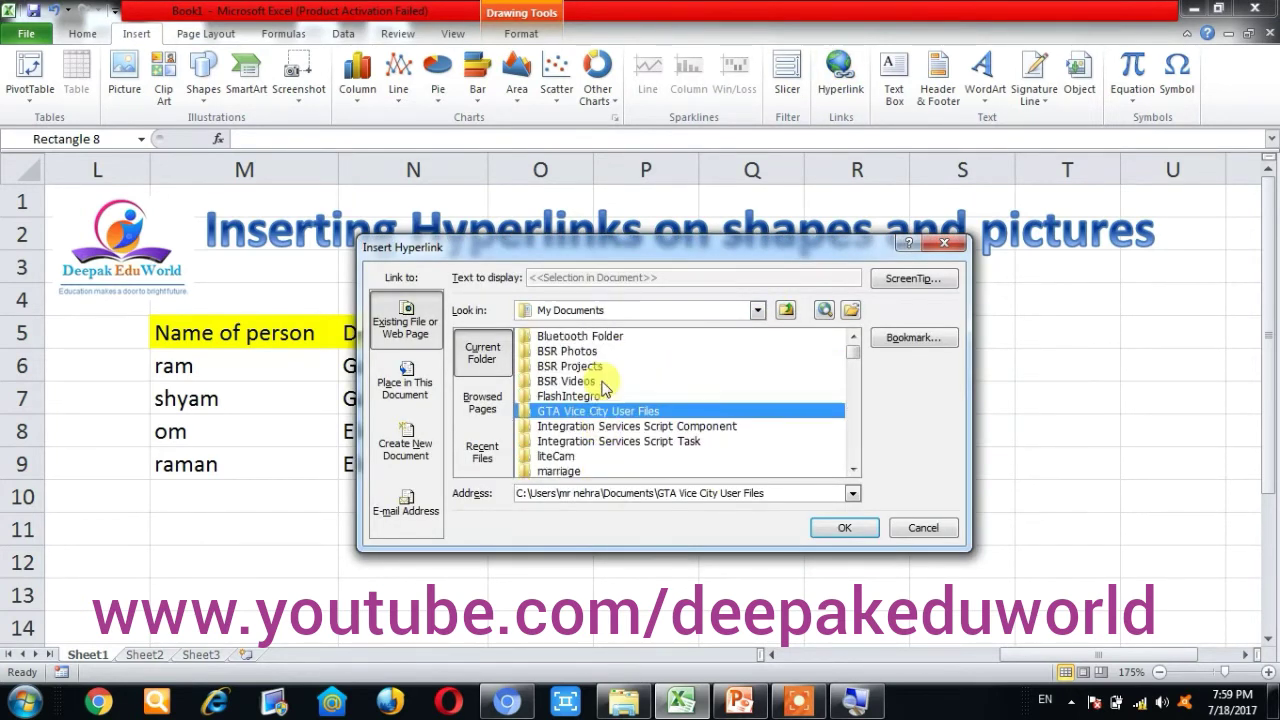
click(757, 310)
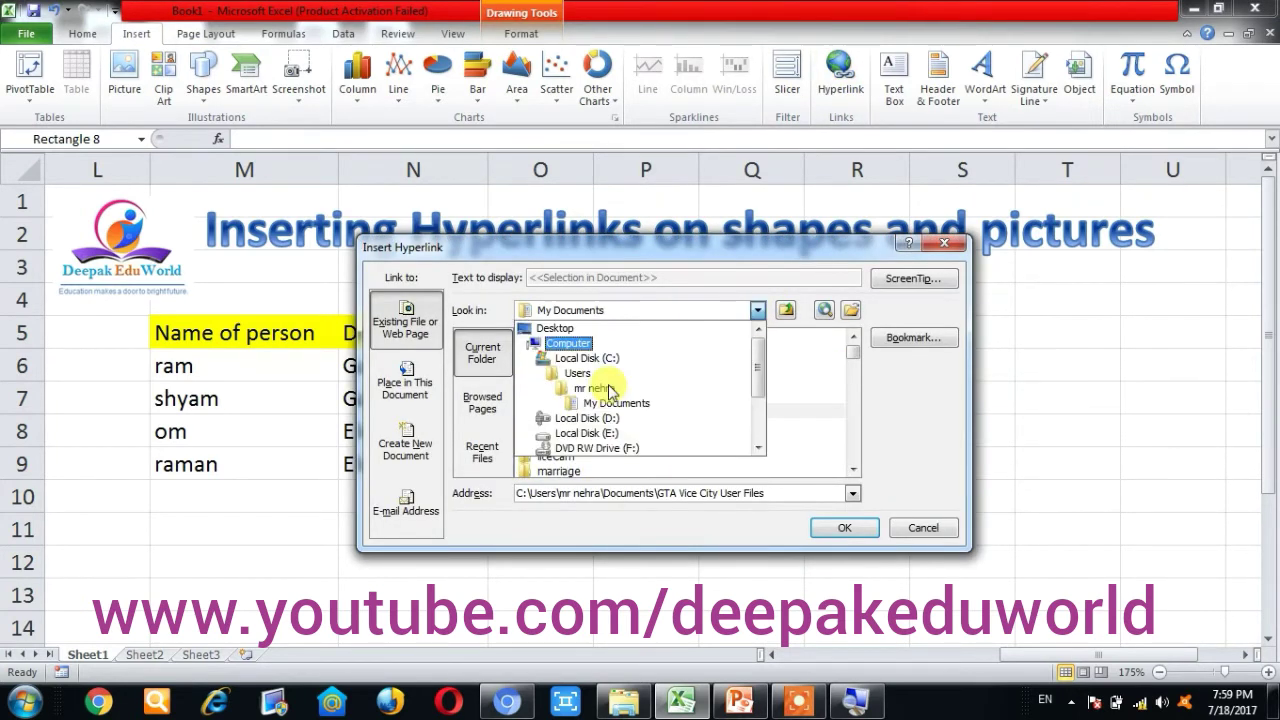
click(556, 328)
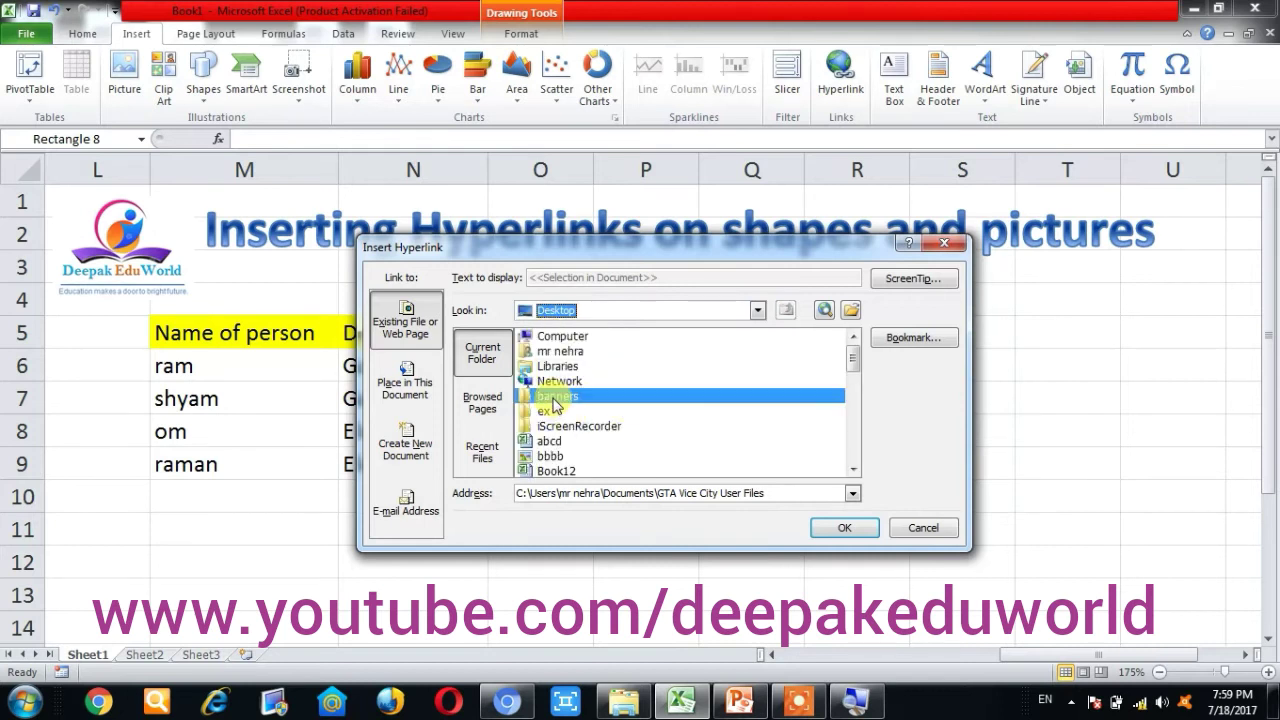
click(553, 397)
click(840, 528)
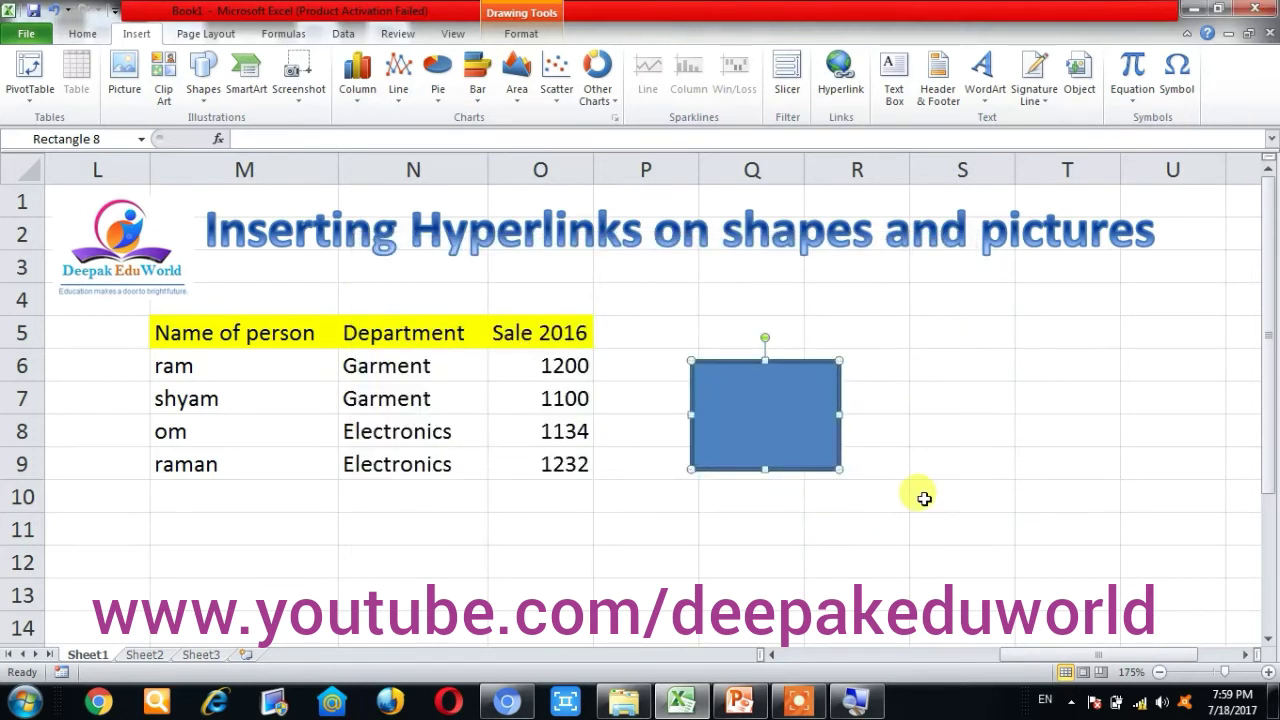
click(1070, 494)
mouse_move(720, 413)
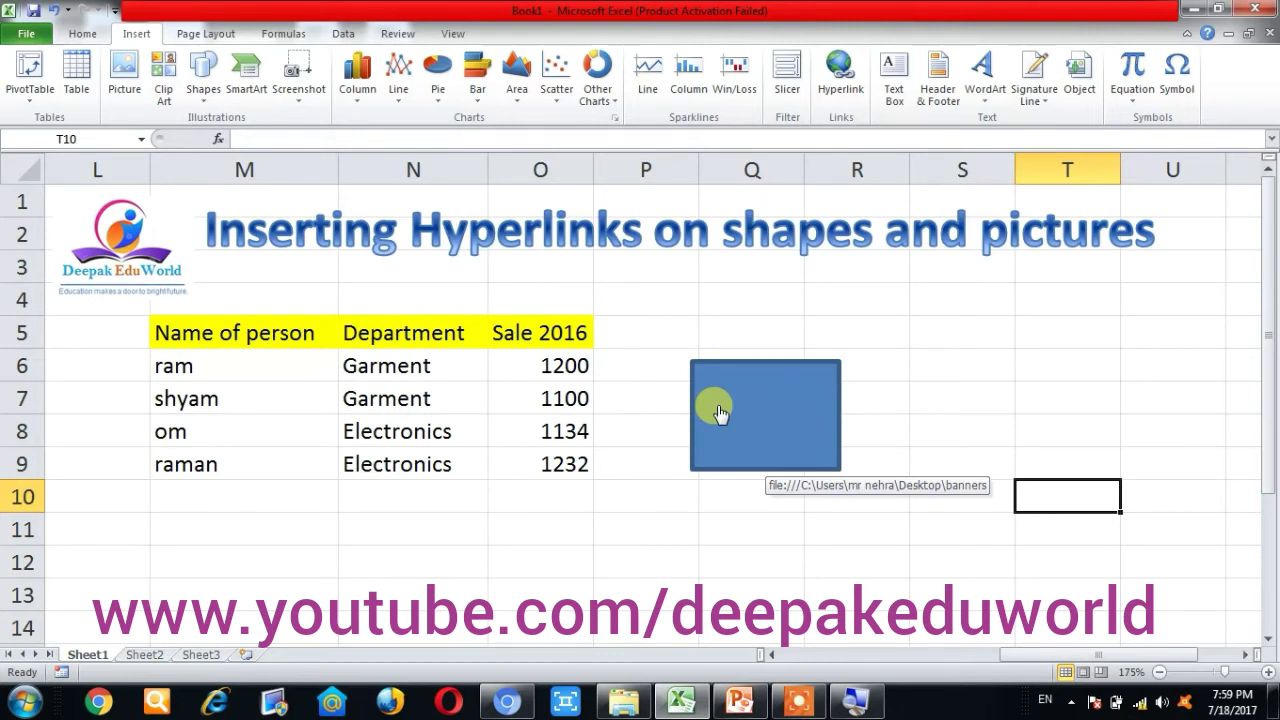
click(765, 420)
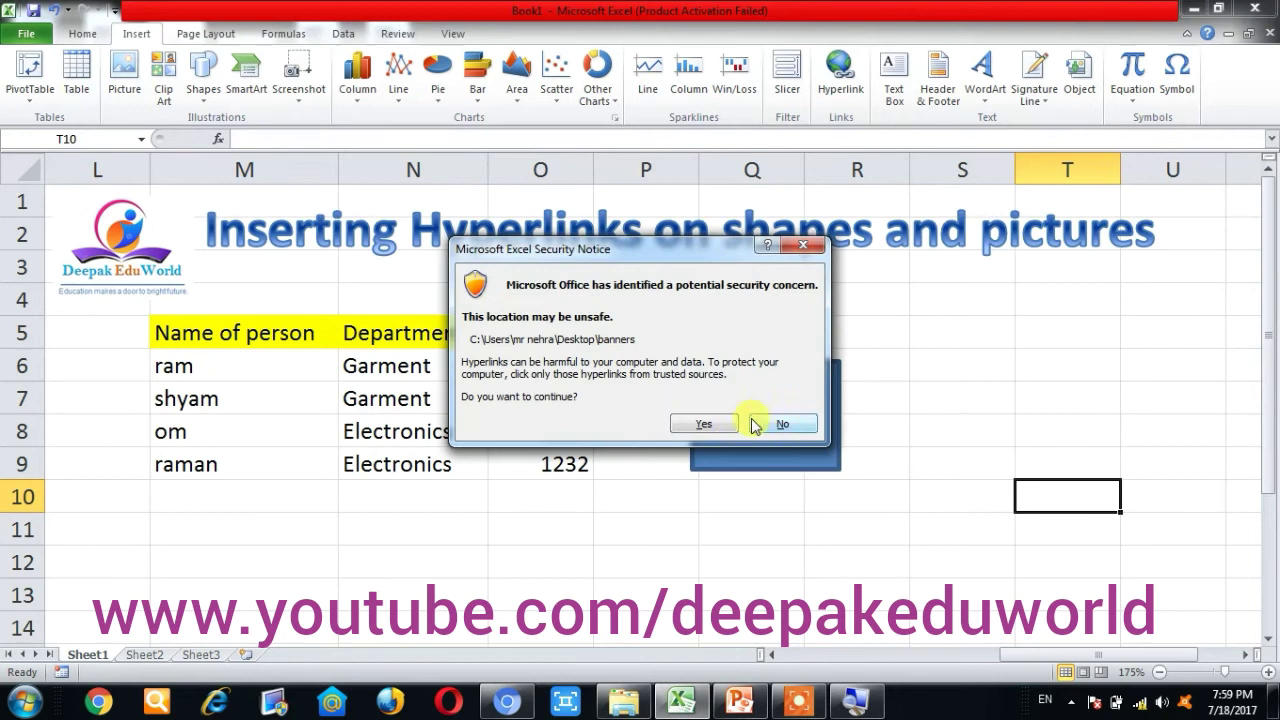
click(716, 428)
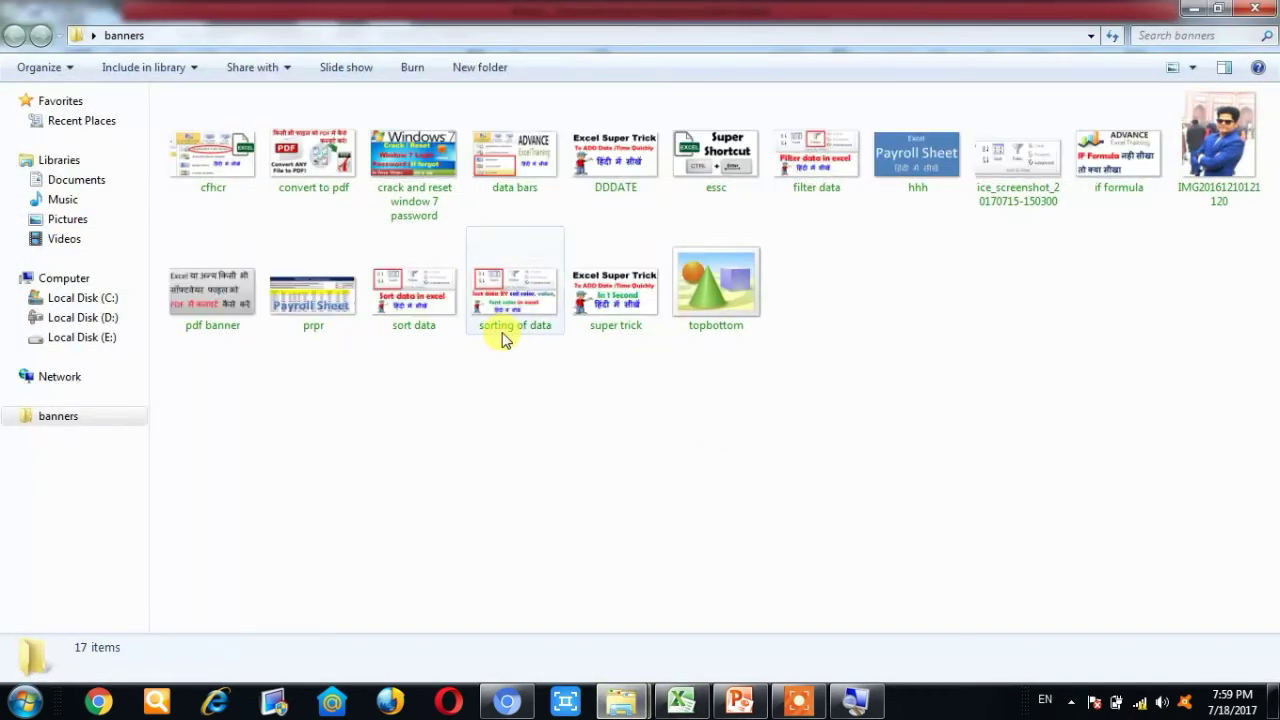
click(1249, 14)
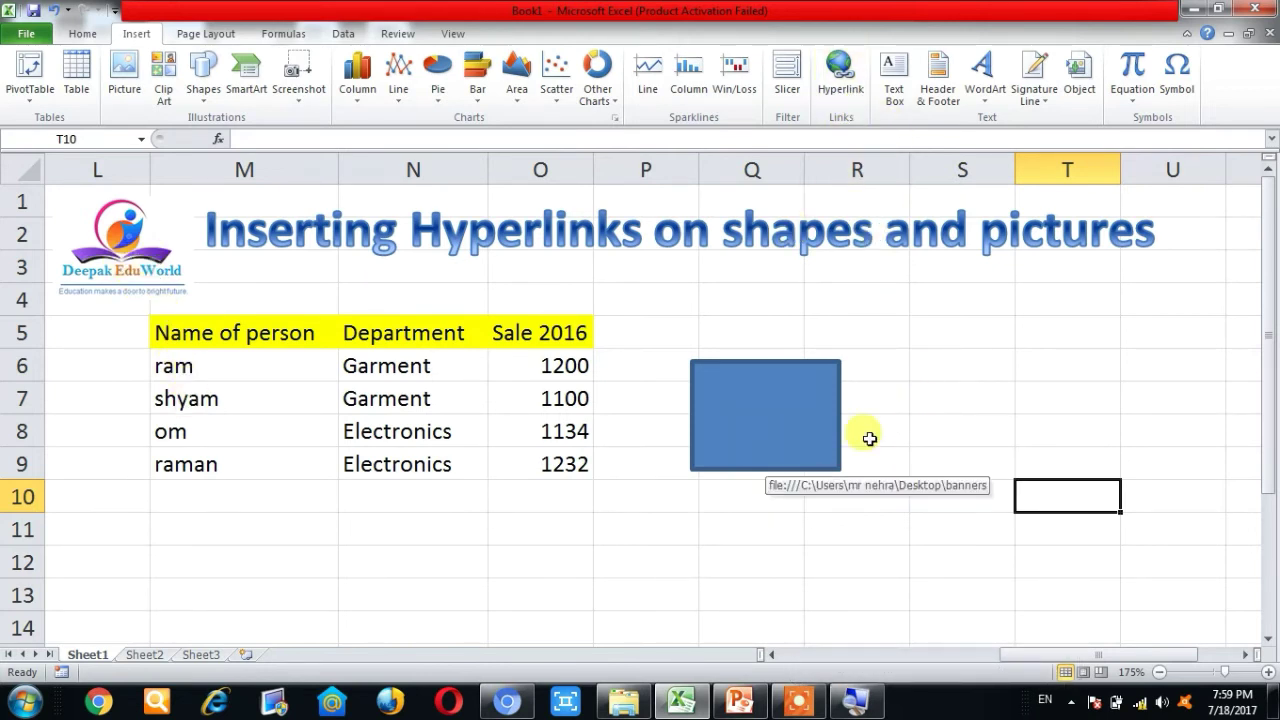
Select the rectangle and use Remove Link in Edit Hyperlink to clear its banners link
click(941, 436)
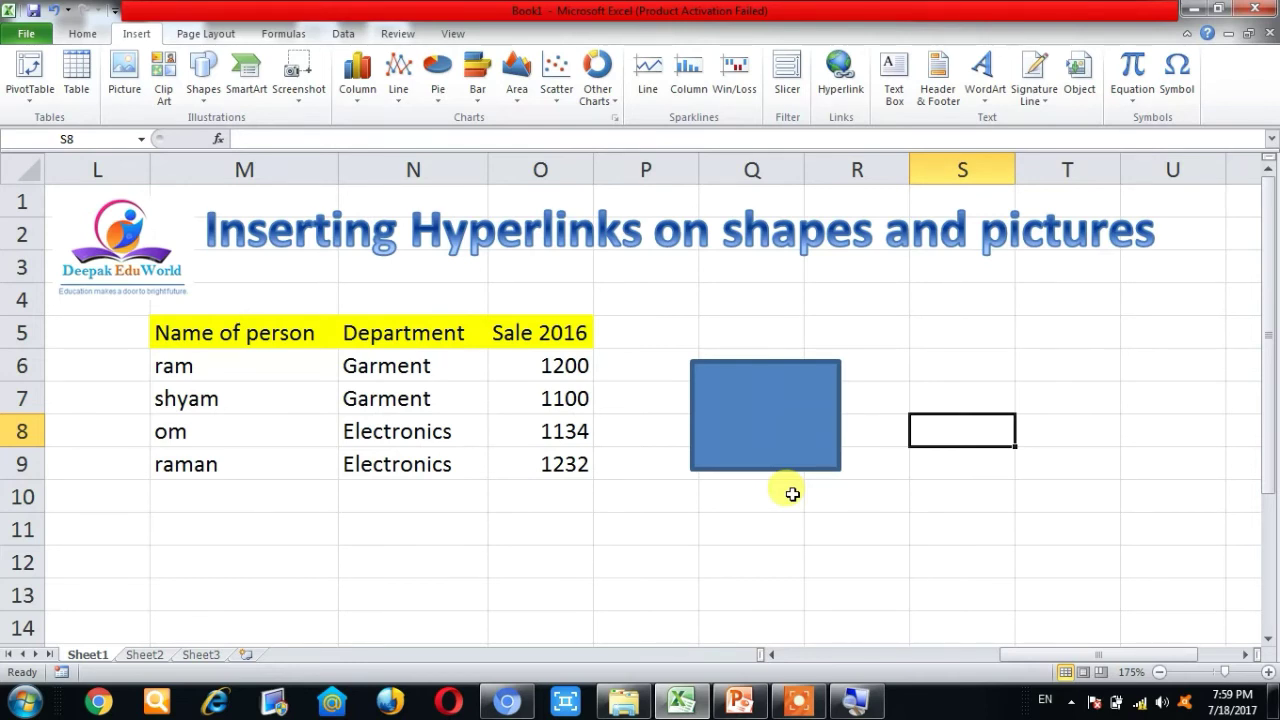
click(762, 414)
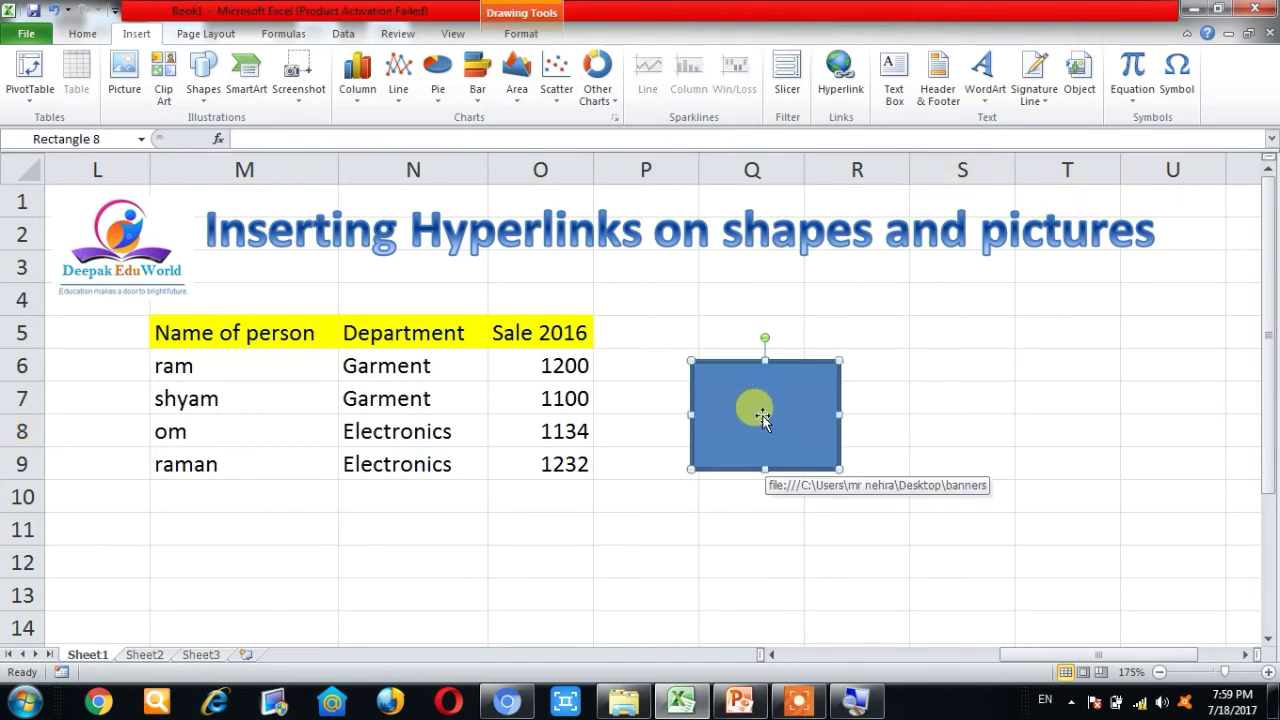
click(860, 84)
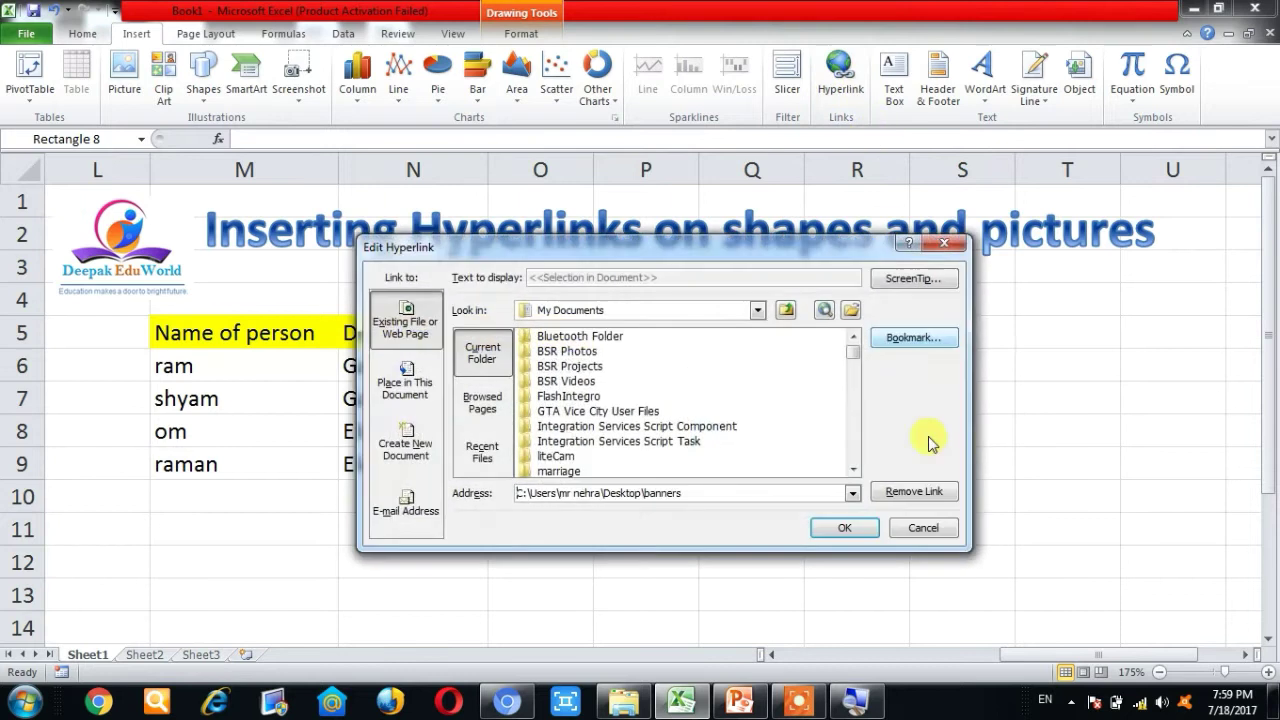
click(916, 500)
click(934, 474)
click(762, 411)
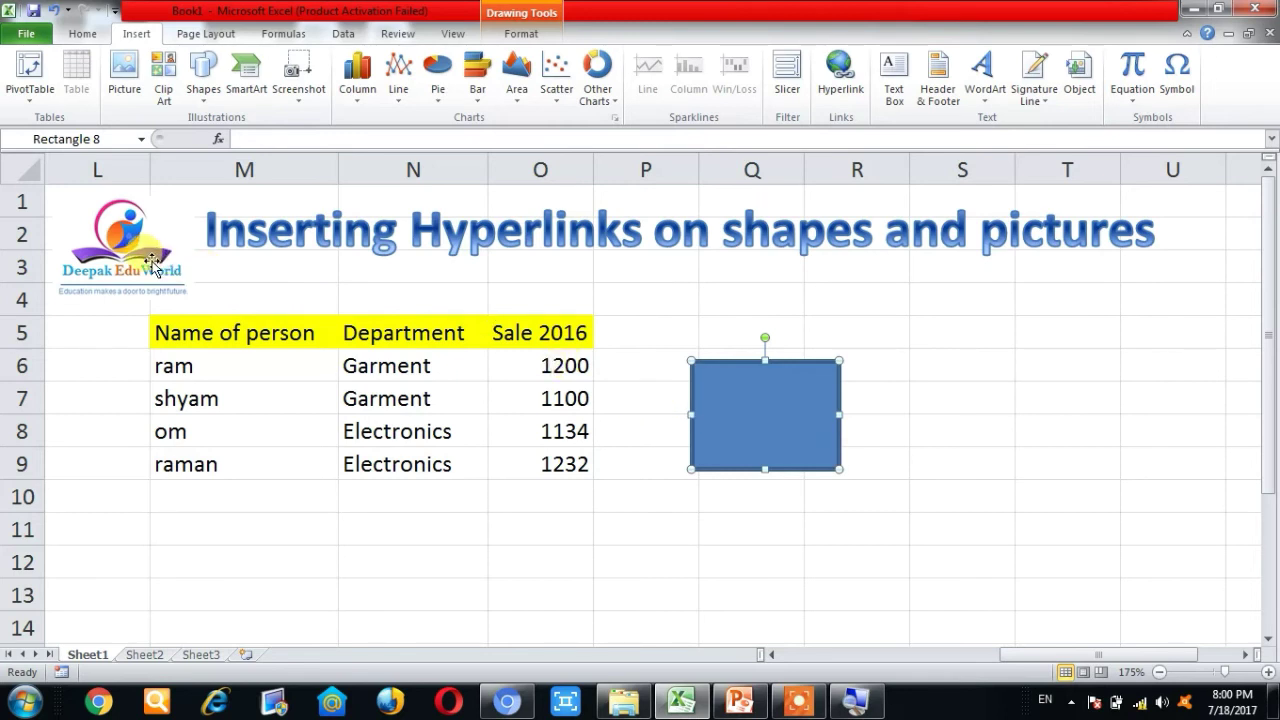
click(838, 75)
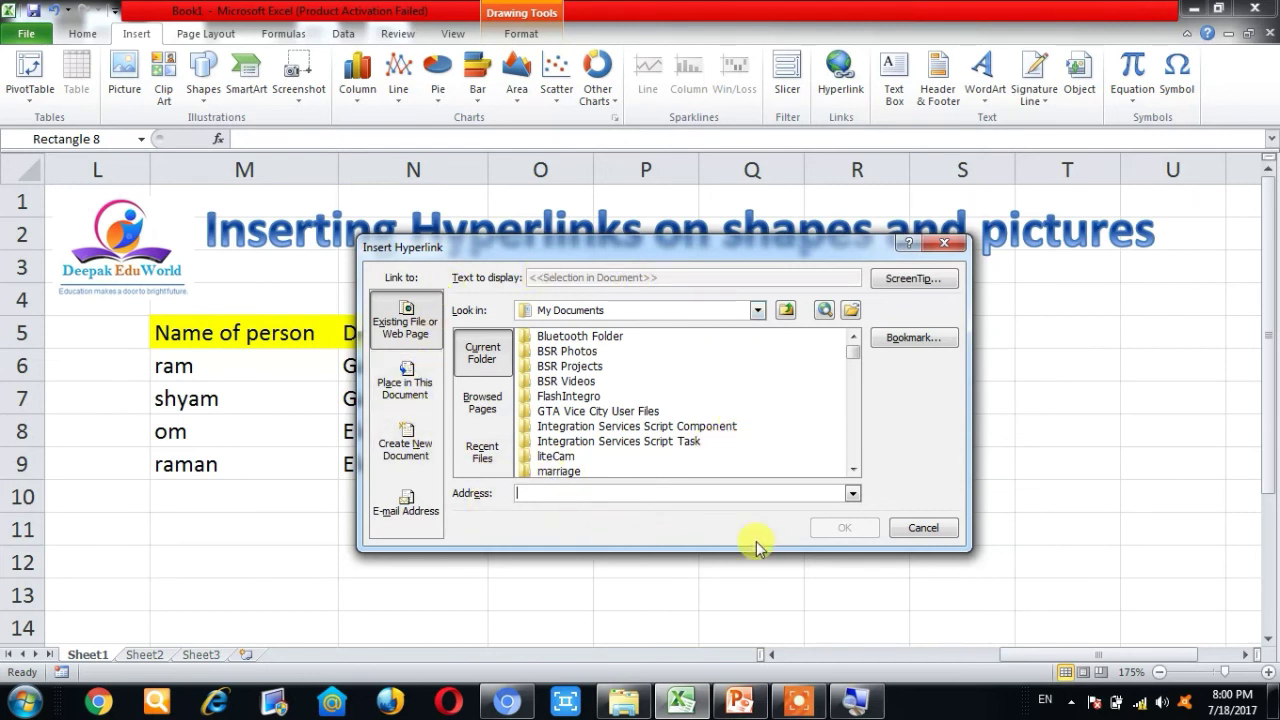
click(940, 247)
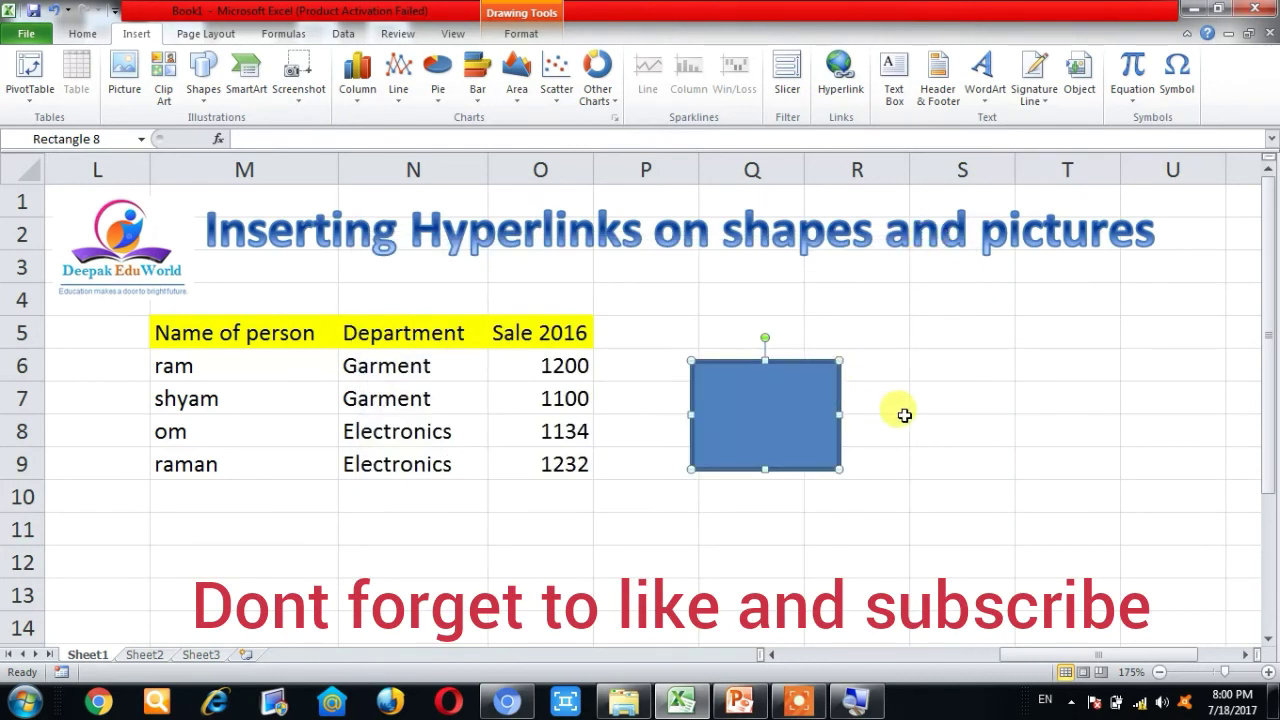